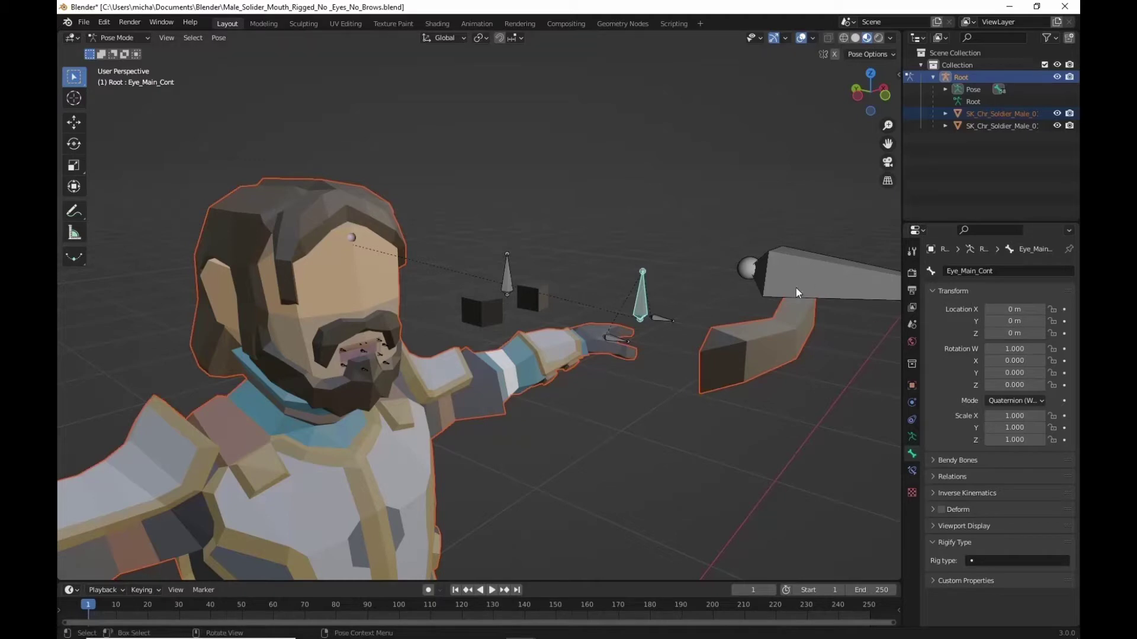
# Step: Select the head.001 bone, switch the Root armature to Edit Mode and enable X-ray
pyautogui.click(776, 280)
pyautogui.moveTo(844, 364); pyautogui.dragTo(832, 340, button='middle')
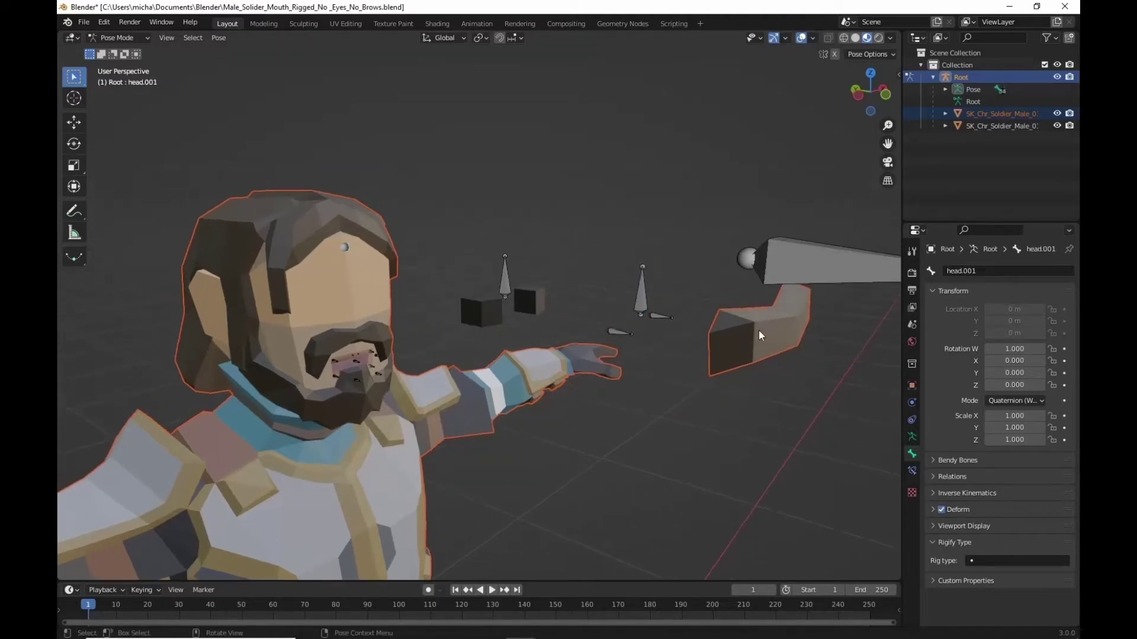
pyautogui.click(128, 38)
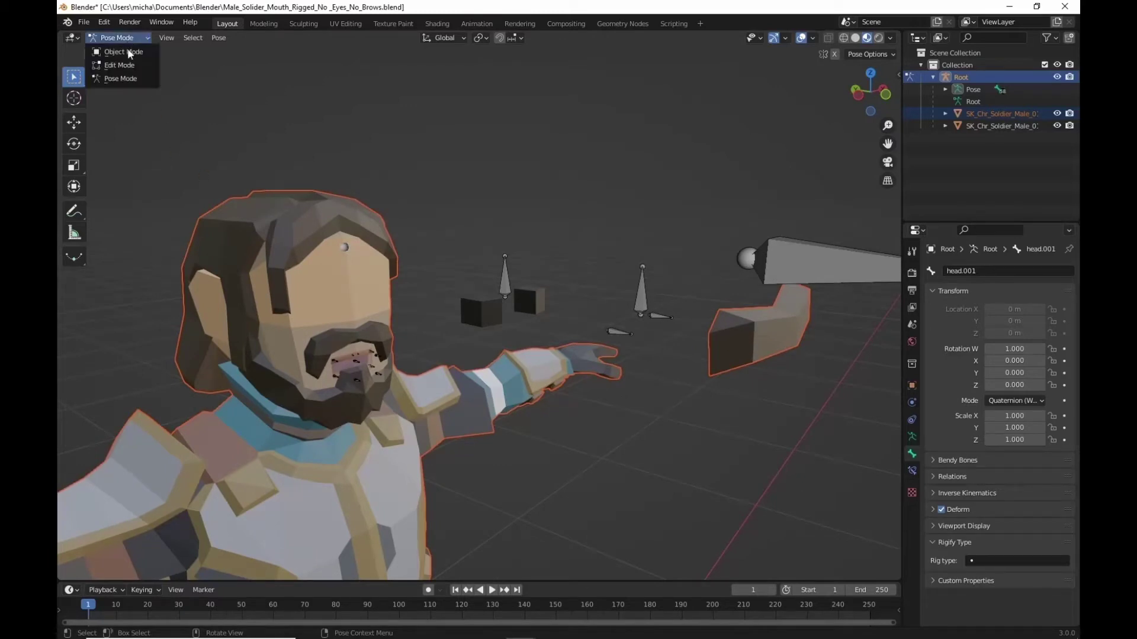
pyautogui.click(126, 65)
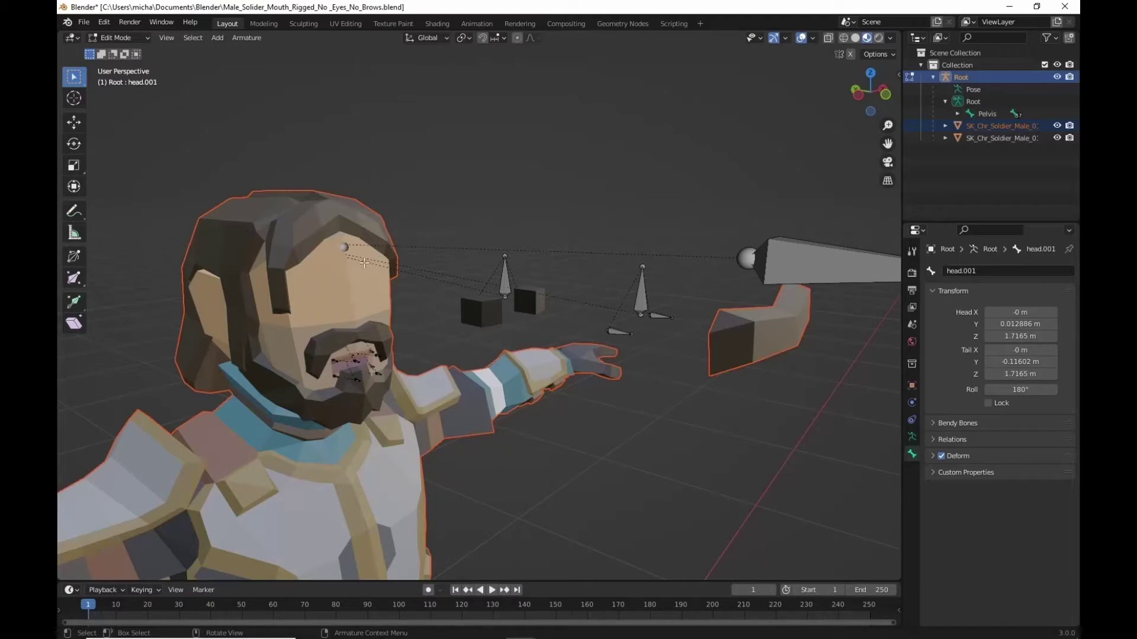
pyautogui.hotkey('alt', 'z')
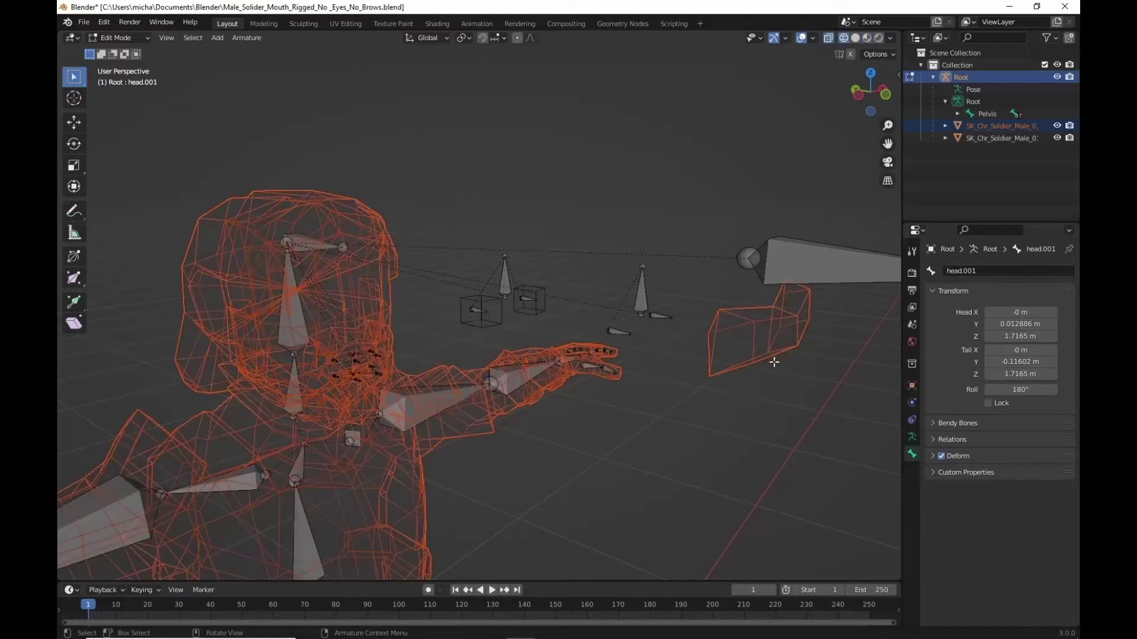
pyautogui.moveTo(774, 362); pyautogui.dragTo(786, 342, button='middle')
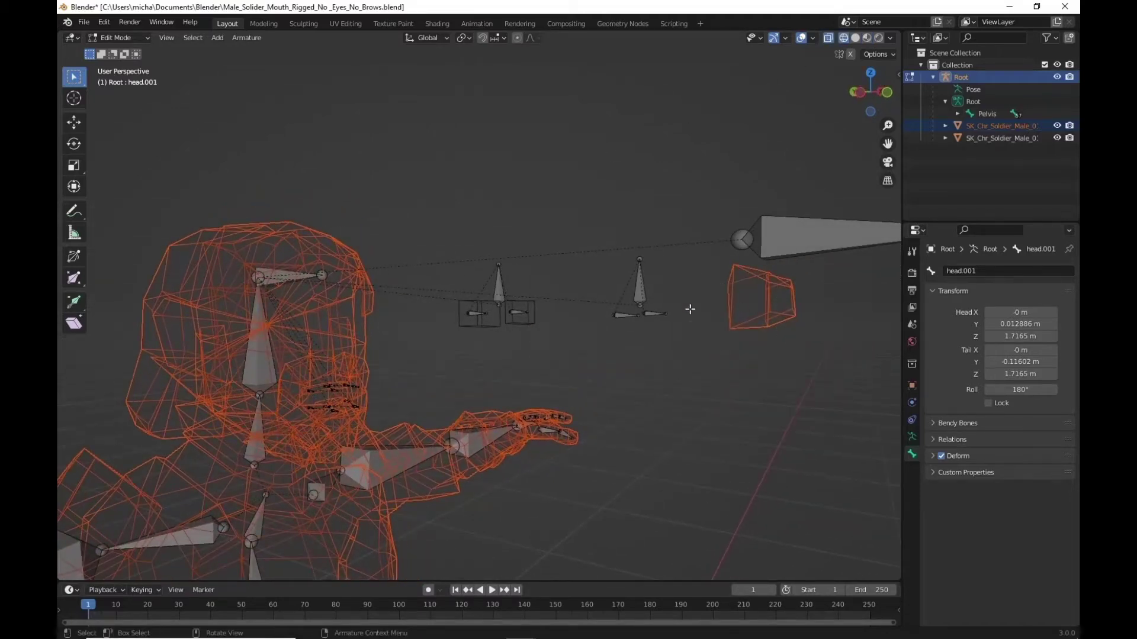
# Step: Return to Object Mode and start editing the soldier mesh in Edit Mode
pyautogui.click(118, 37)
pyautogui.click(128, 52)
pyautogui.click(359, 285)
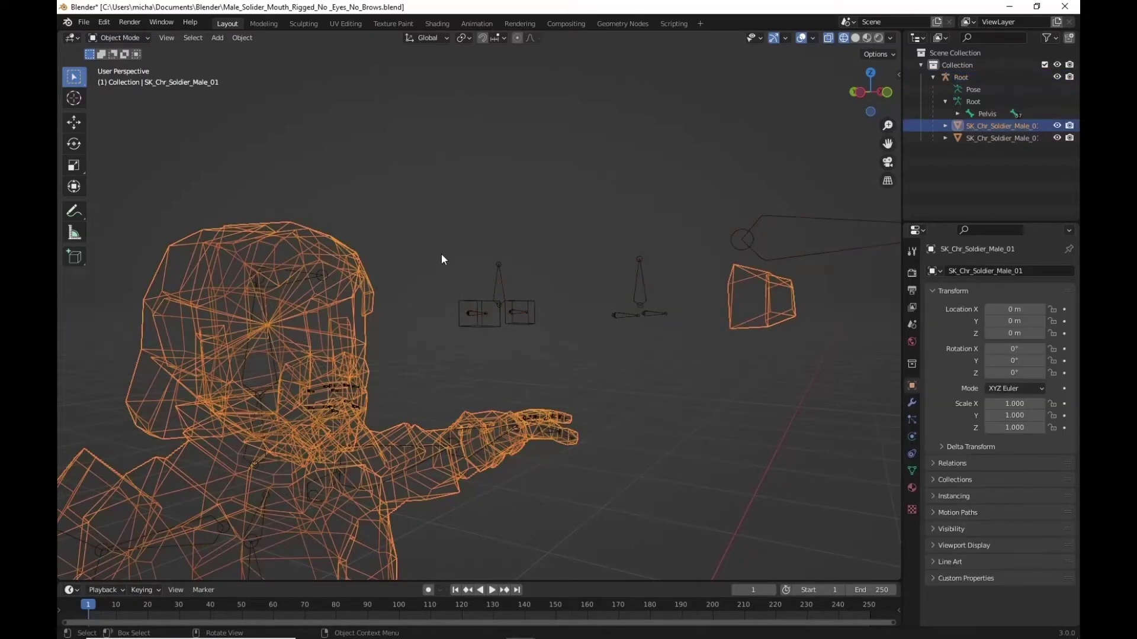
pyautogui.click(140, 38)
pyautogui.click(135, 66)
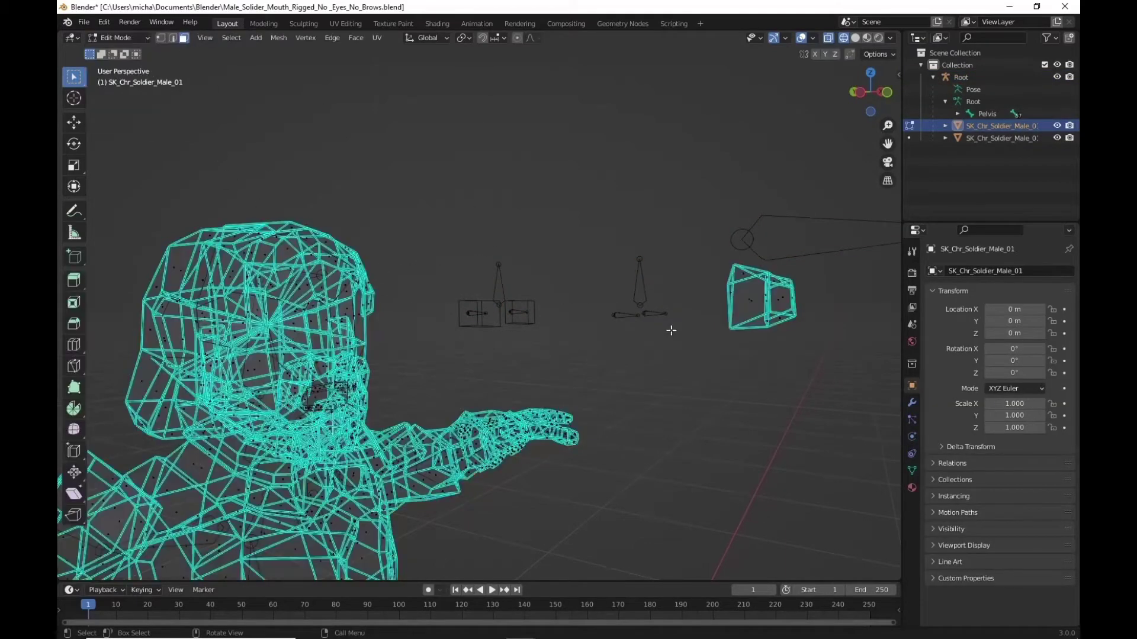
# Step: Box-select the small boxy piece and separate it by selection into its own object
pyautogui.moveTo(777, 329)
pyautogui.mouseDown(button='middle')
pyautogui.moveTo(820, 348)
pyautogui.moveTo(771, 324)
pyautogui.mouseUp(button='middle')
pyautogui.moveTo(708, 238); pyautogui.dragTo(825, 389)
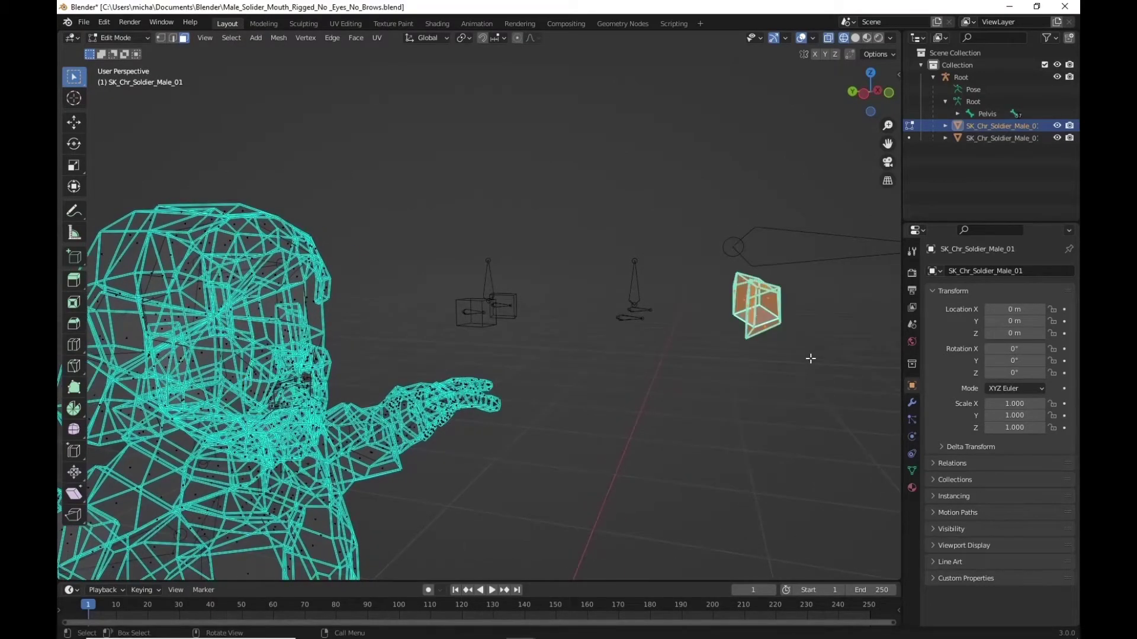
pyautogui.moveTo(810, 359); pyautogui.dragTo(584, 350, button='middle')
pyautogui.press('p')
pyautogui.click(188, 343)
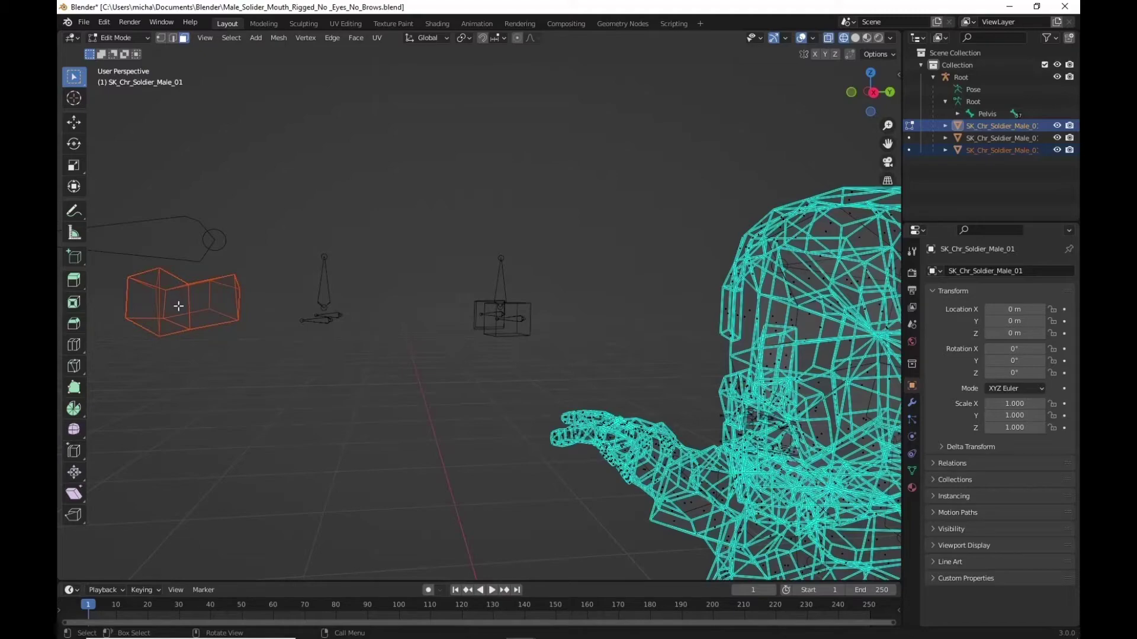
pyautogui.moveTo(186, 330); pyautogui.dragTo(320, 281, button='middle')
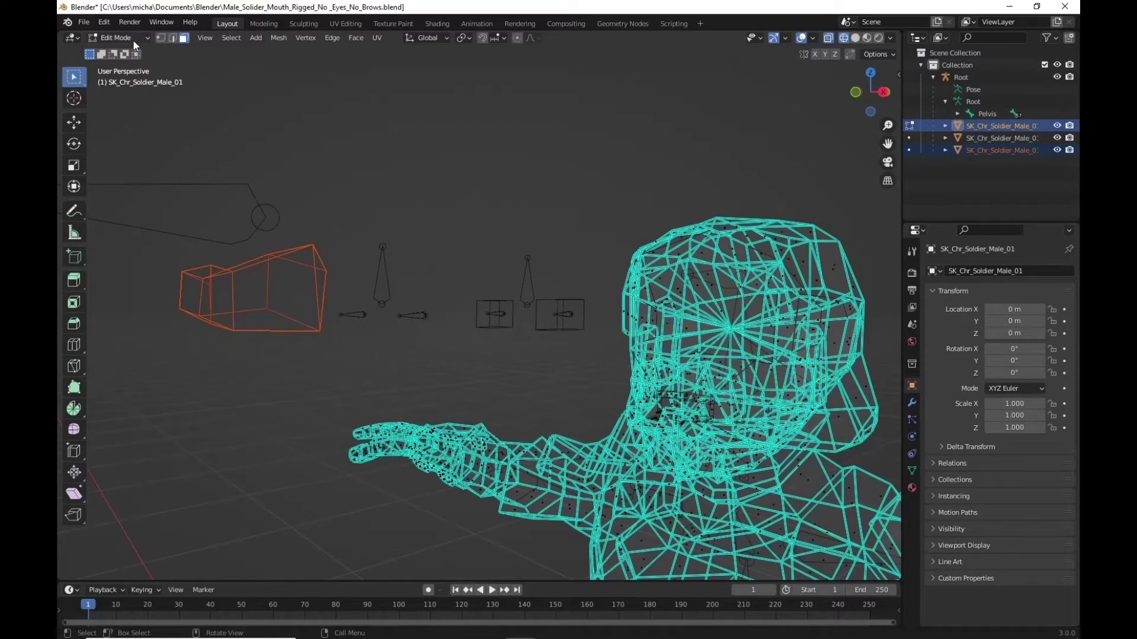
# Step: In the Root armature's Edit Mode, rename the eyebrows bone to 'Eyebrows'
pyautogui.press('Tab')
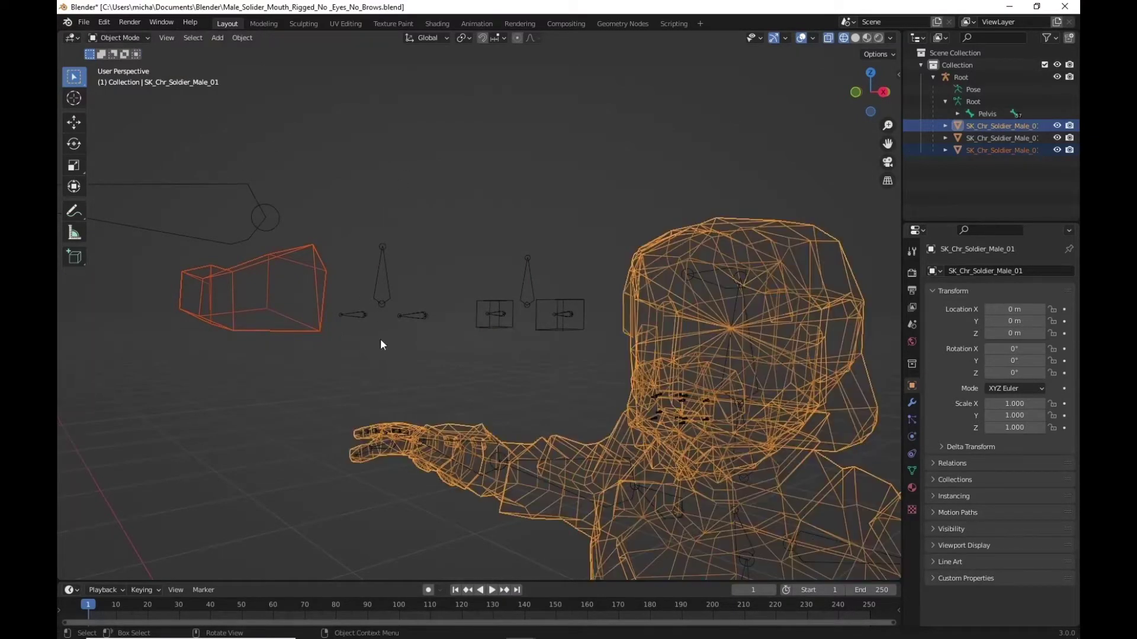
pyautogui.click(382, 278)
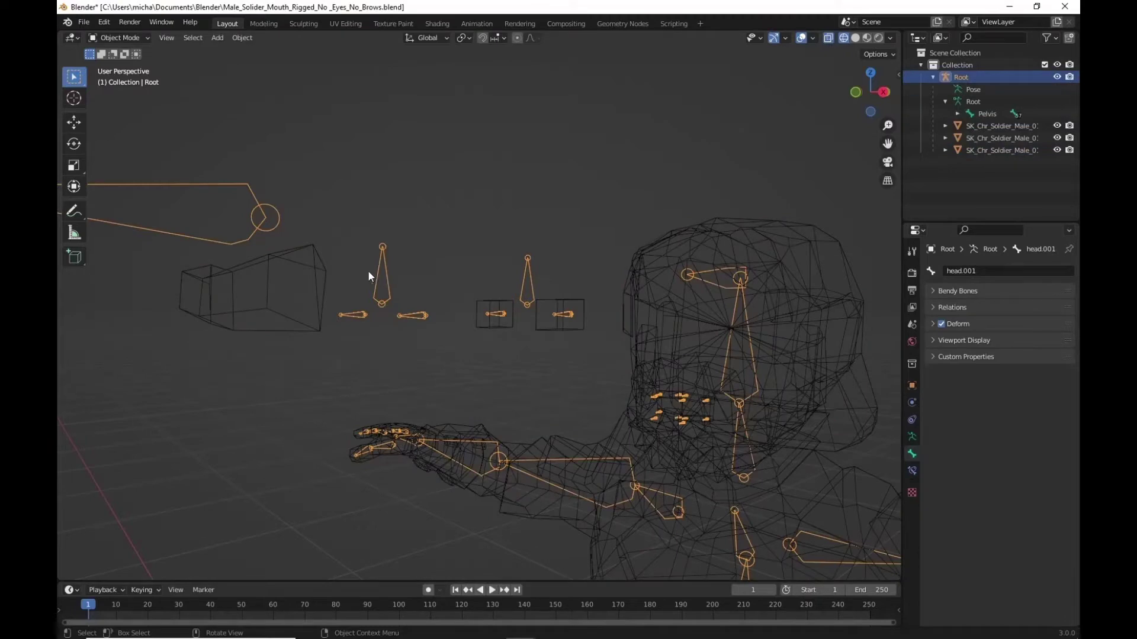
pyautogui.press('Tab')
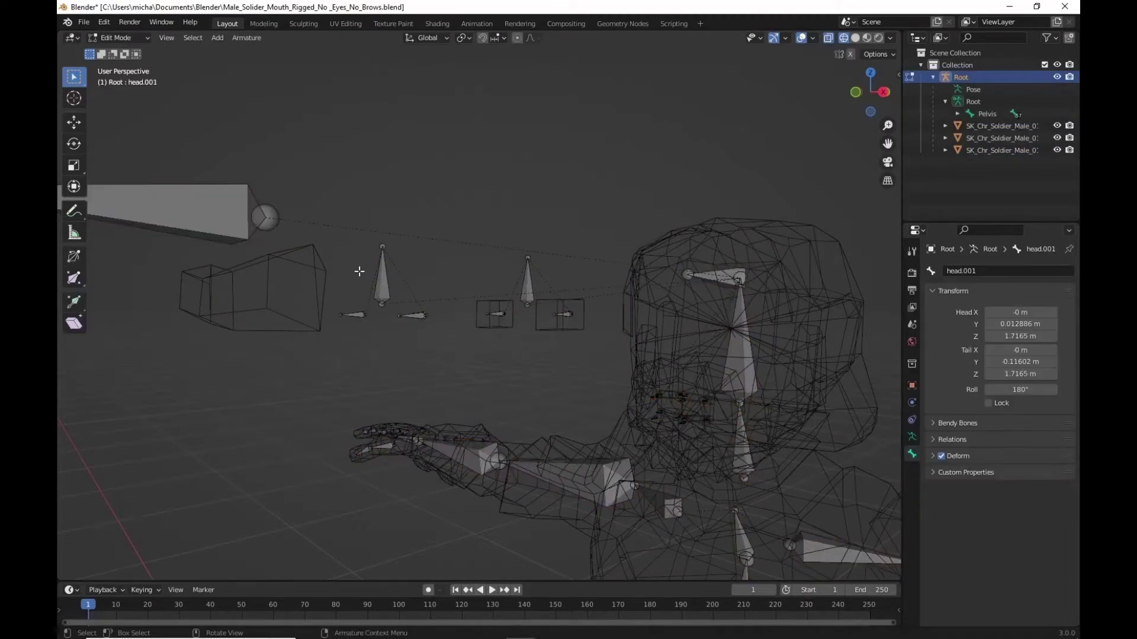
pyautogui.click(209, 217)
pyautogui.moveTo(495, 246); pyautogui.dragTo(217, 277, button='middle')
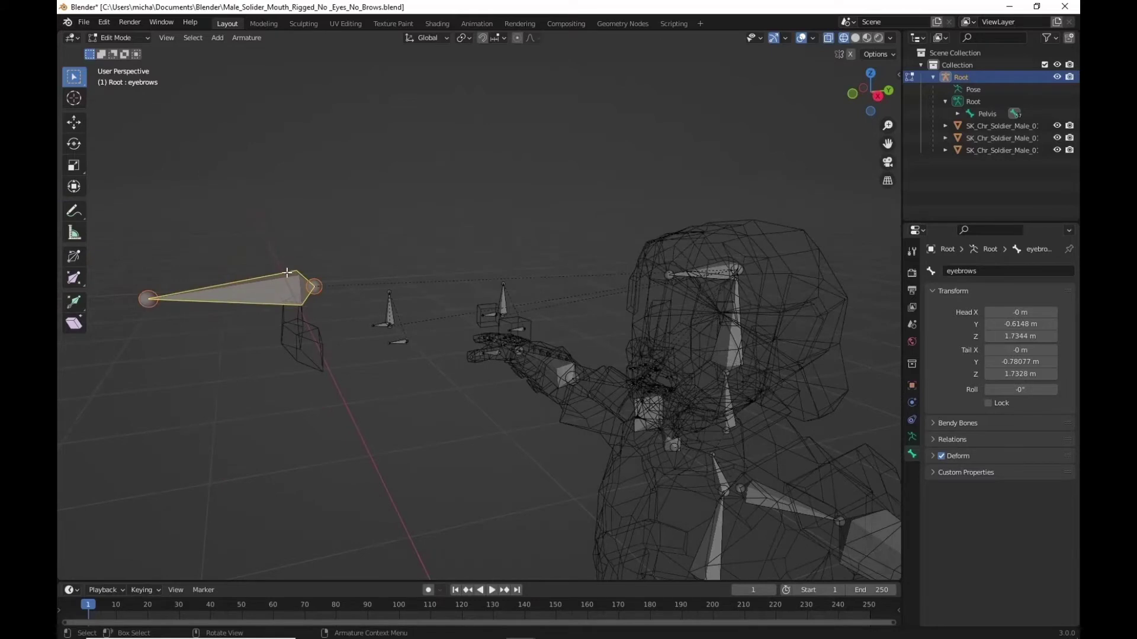
pyautogui.click(994, 273)
pyautogui.write('Ey')
pyautogui.press('Return')
pyautogui.moveTo(493, 268); pyautogui.dragTo(432, 282, button='middle')
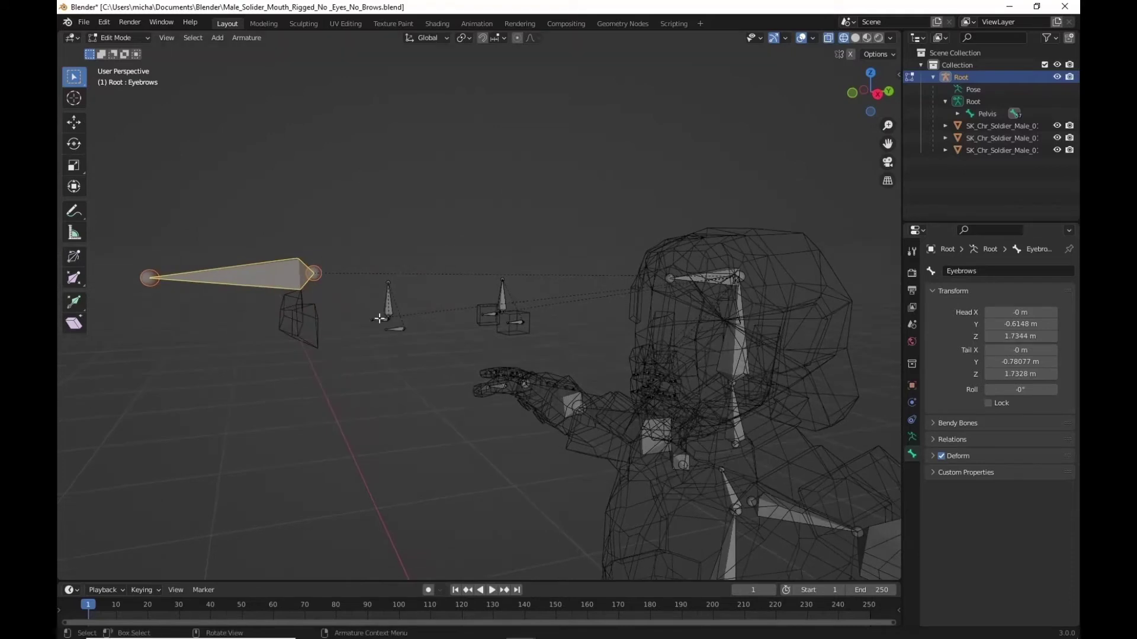
# Step: In Right Orthographic view, rotate the Eyebrows bone upright about X and shrink it
pyautogui.click(878, 95)
pyautogui.press('r')
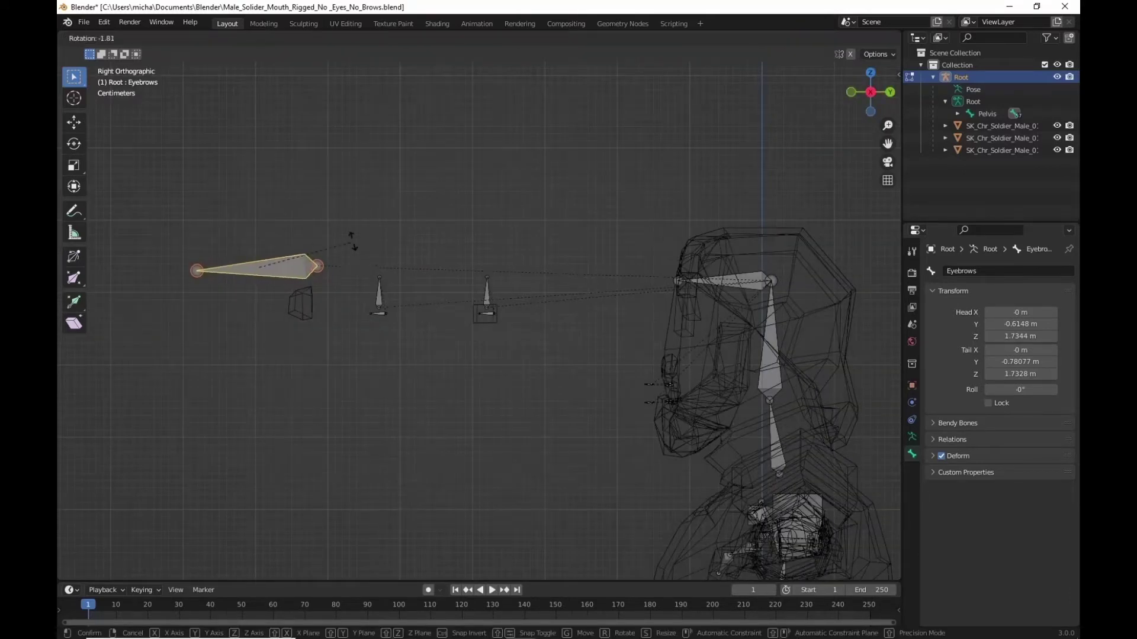
pyautogui.press('x')
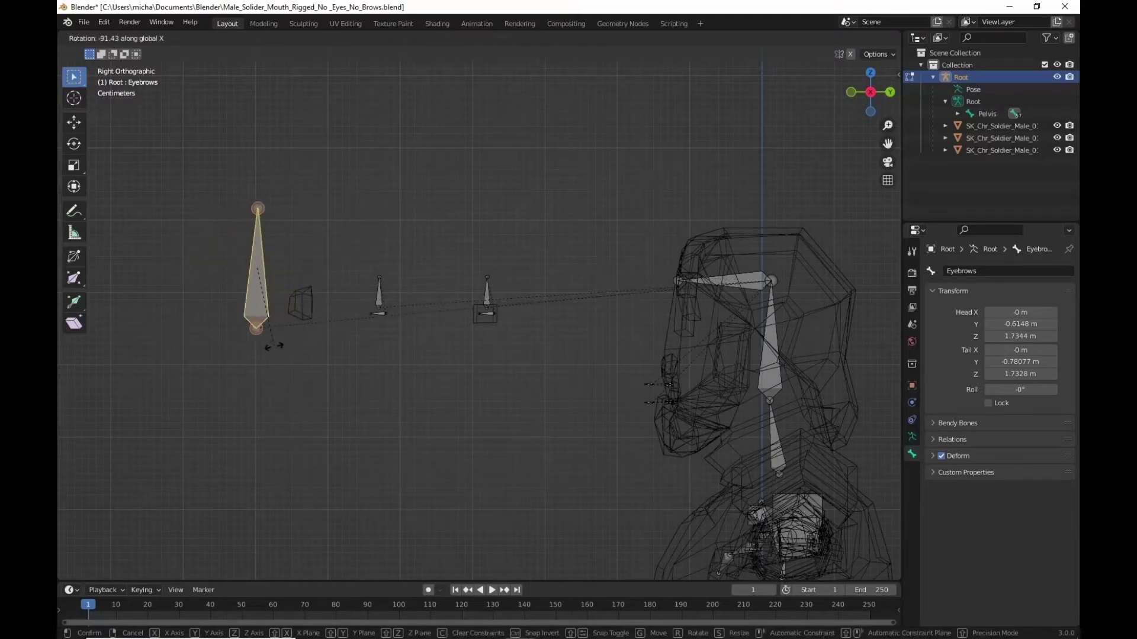
pyautogui.click(274, 346)
pyautogui.press('s')
pyautogui.click(276, 277)
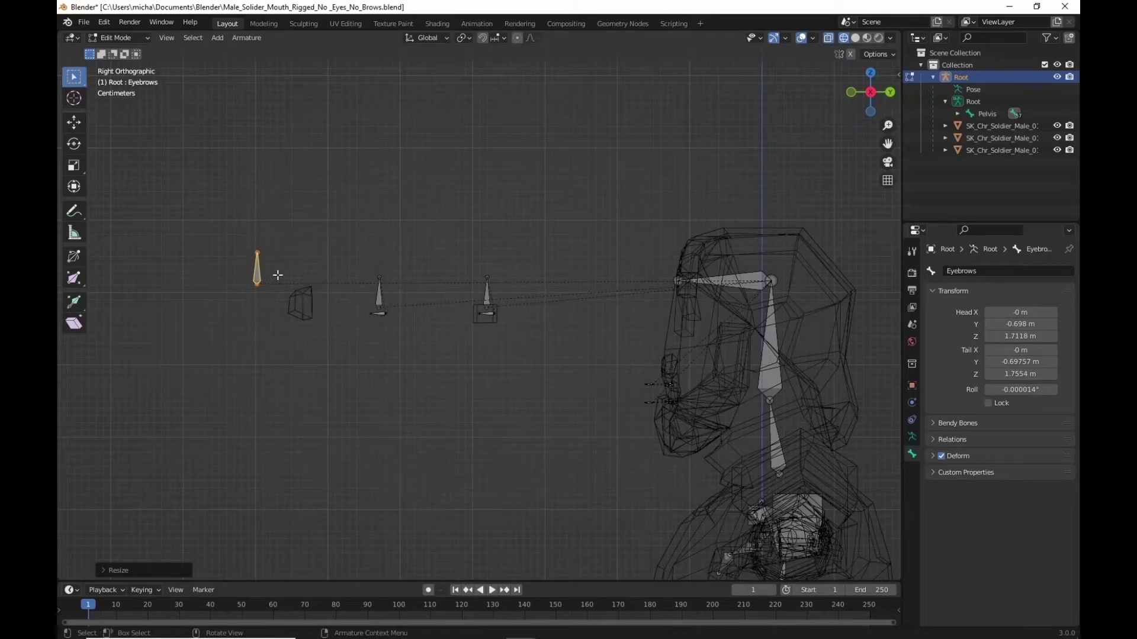
# Step: Move the Eyebrows bone along Y and Z so its head sits at Y -0.63403 m, Z 1.7581 m
pyautogui.press('g')
pyautogui.press('y')
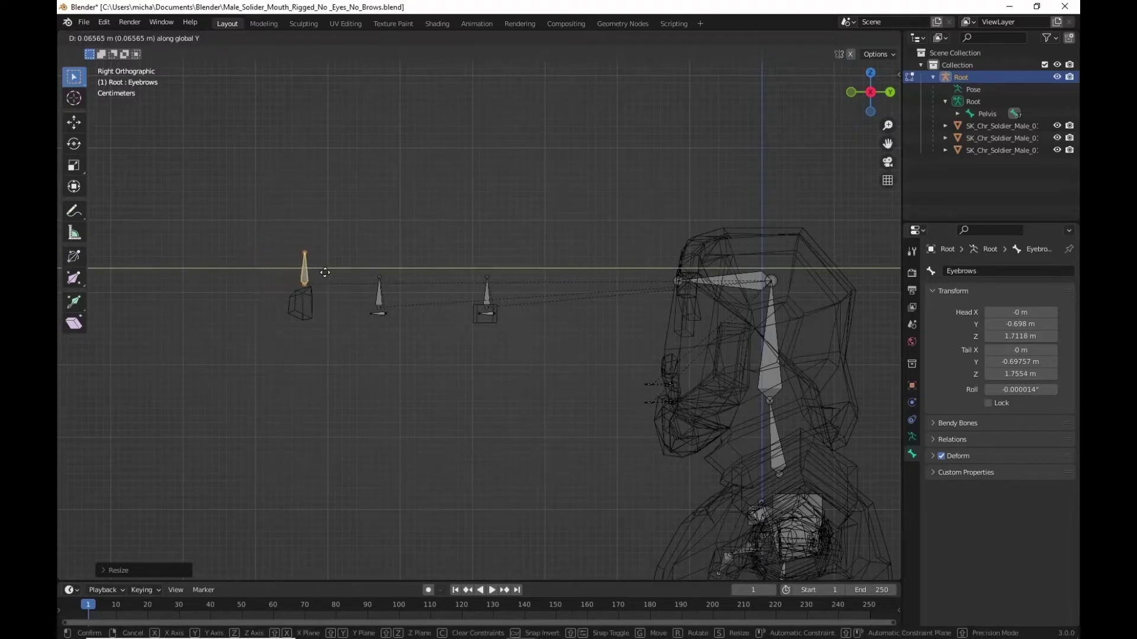
pyautogui.click(324, 273)
pyautogui.press('g')
pyautogui.press('z')
pyautogui.click(349, 221)
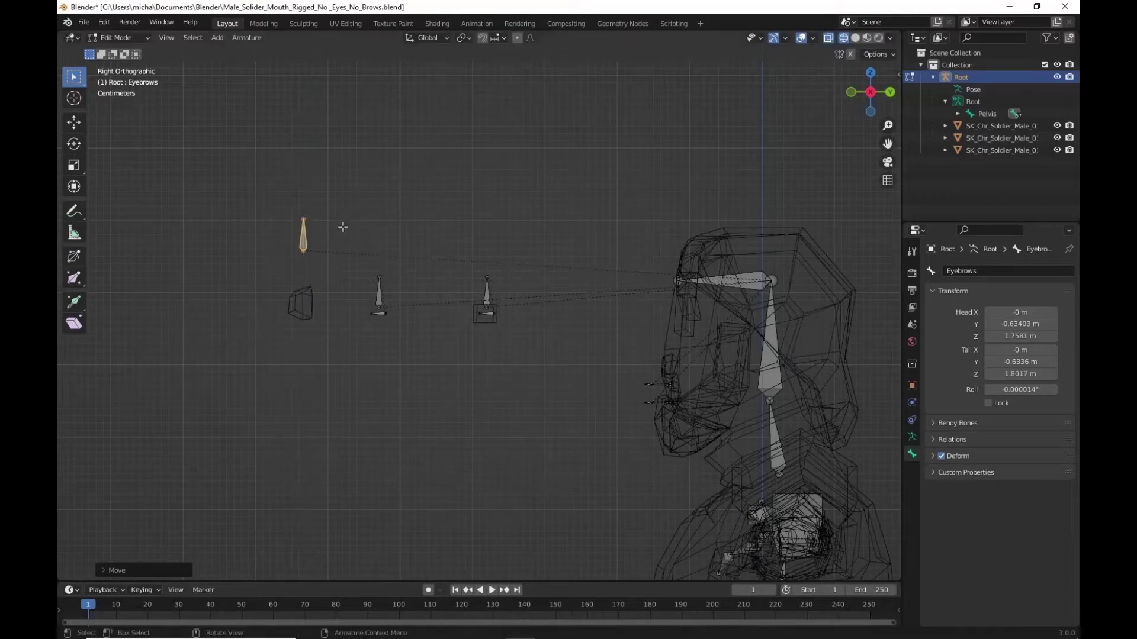
pyautogui.click(331, 235)
pyautogui.moveTo(279, 272); pyautogui.dragTo(311, 218, button='middle')
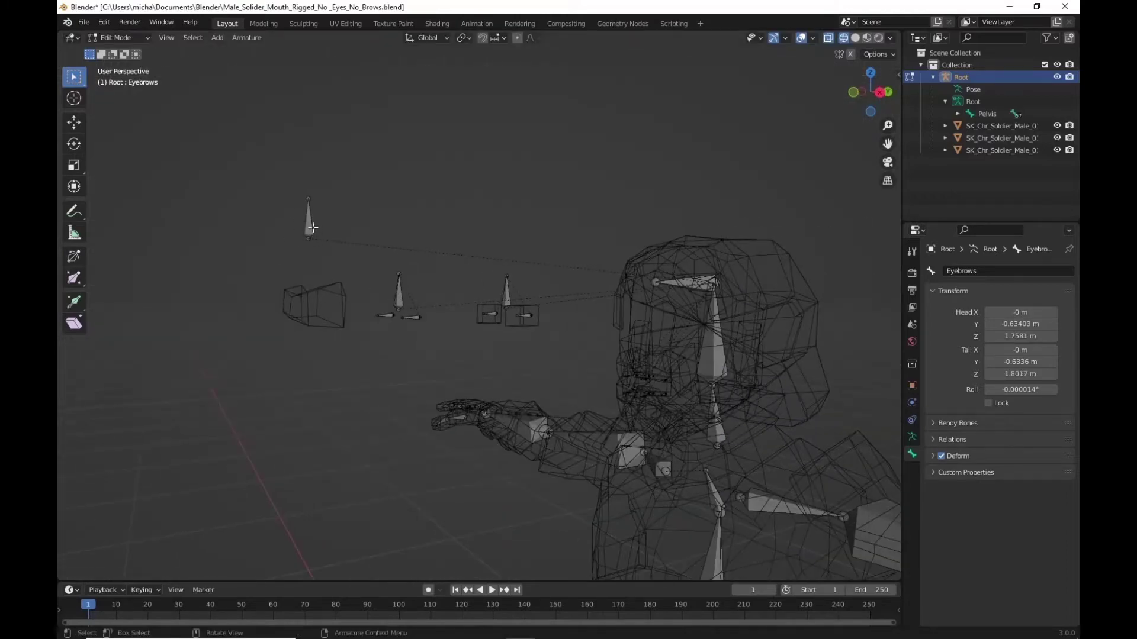
pyautogui.moveTo(309, 272); pyautogui.dragTo(355, 269, button='middle')
# Step: In Top view, duplicate the Eyebrows bone and offset the copy along X
pyautogui.click(871, 77)
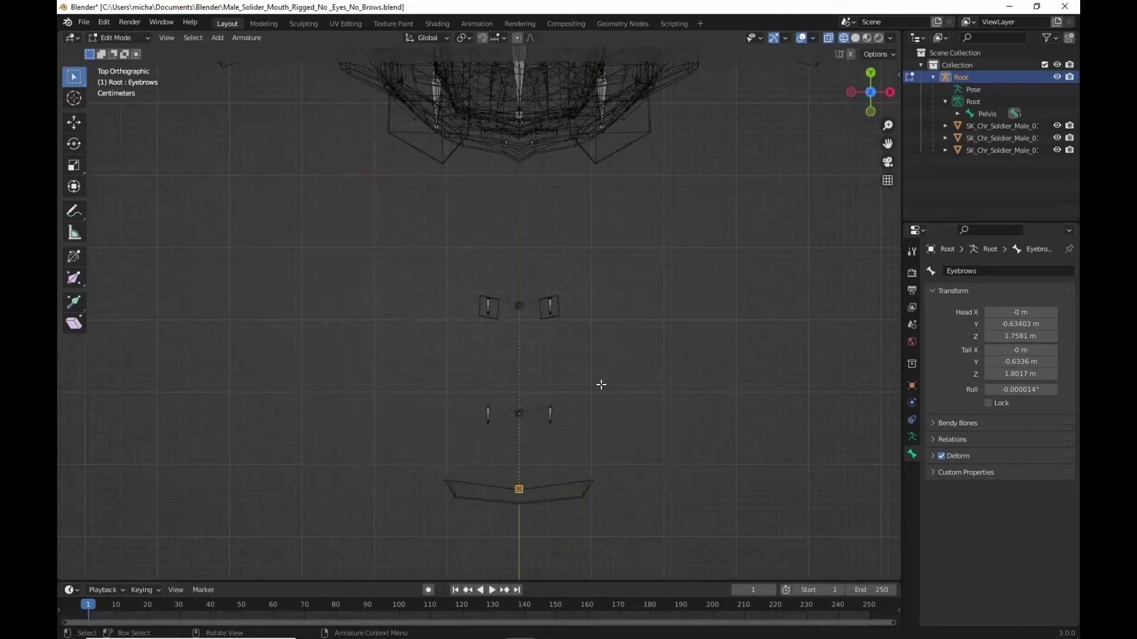
pyautogui.hotkey('shift', 'd')
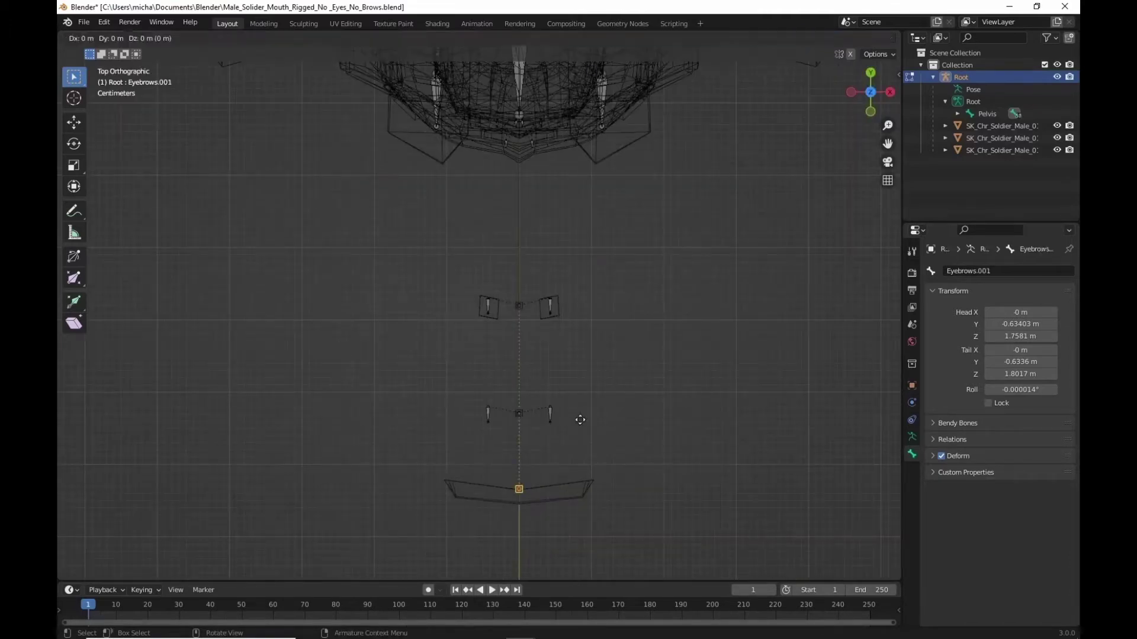
pyautogui.press('x')
pyautogui.click(511, 434)
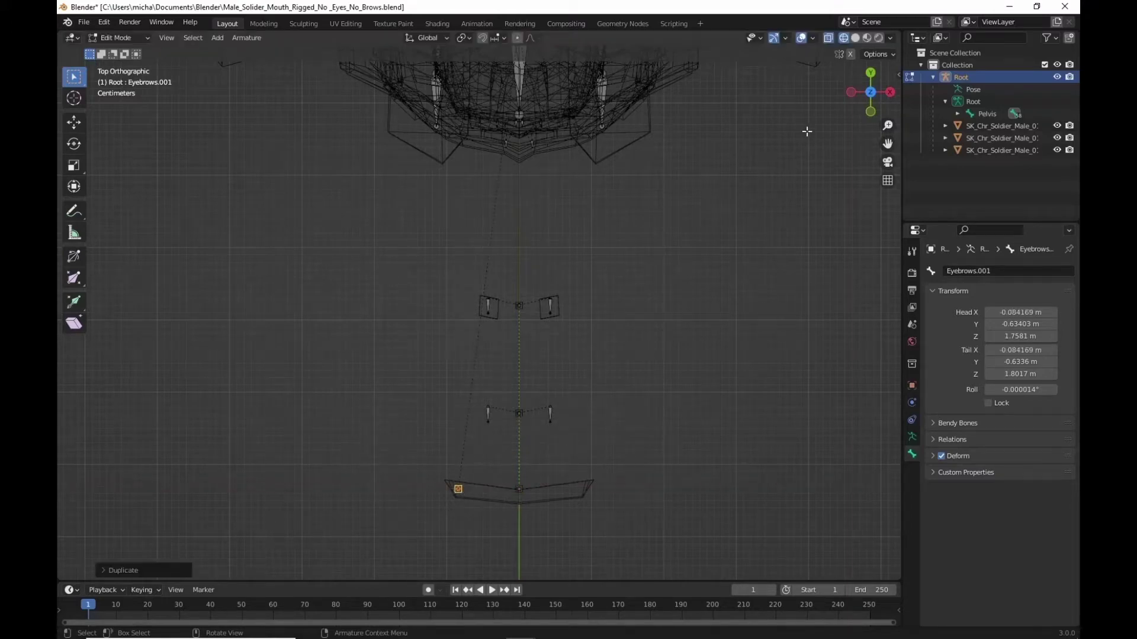
# Step: Turn Eyebrows.001 horizontal, lower it into the box to Z 1.6866 m, and shrink it
pyautogui.click(852, 92)
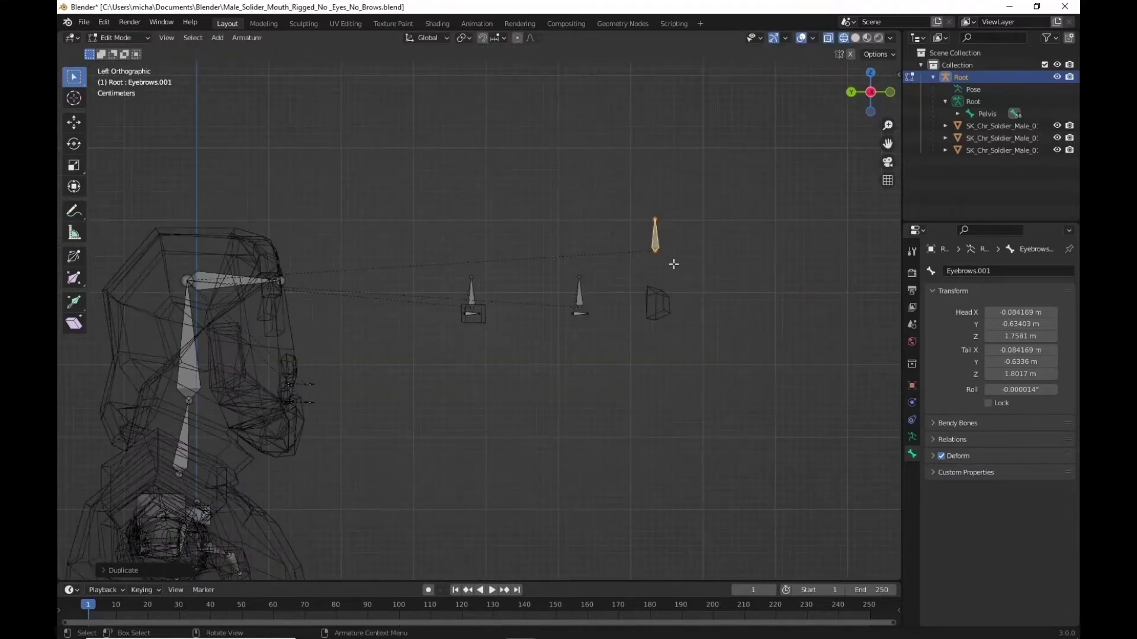
pyautogui.press('r')
pyautogui.press('x')
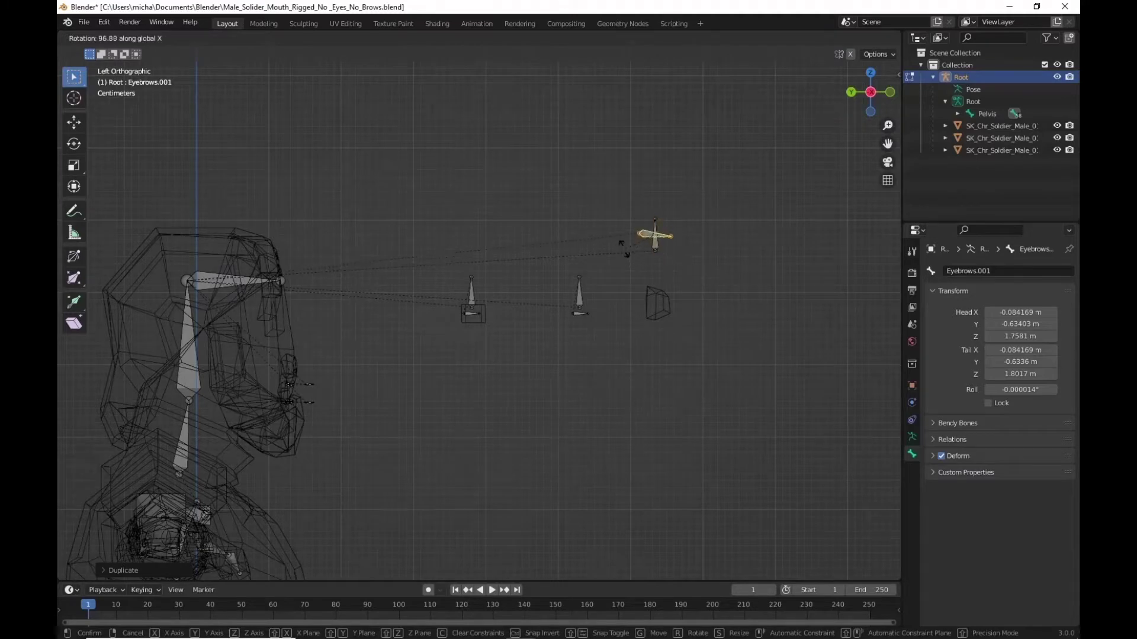
pyautogui.click(623, 252)
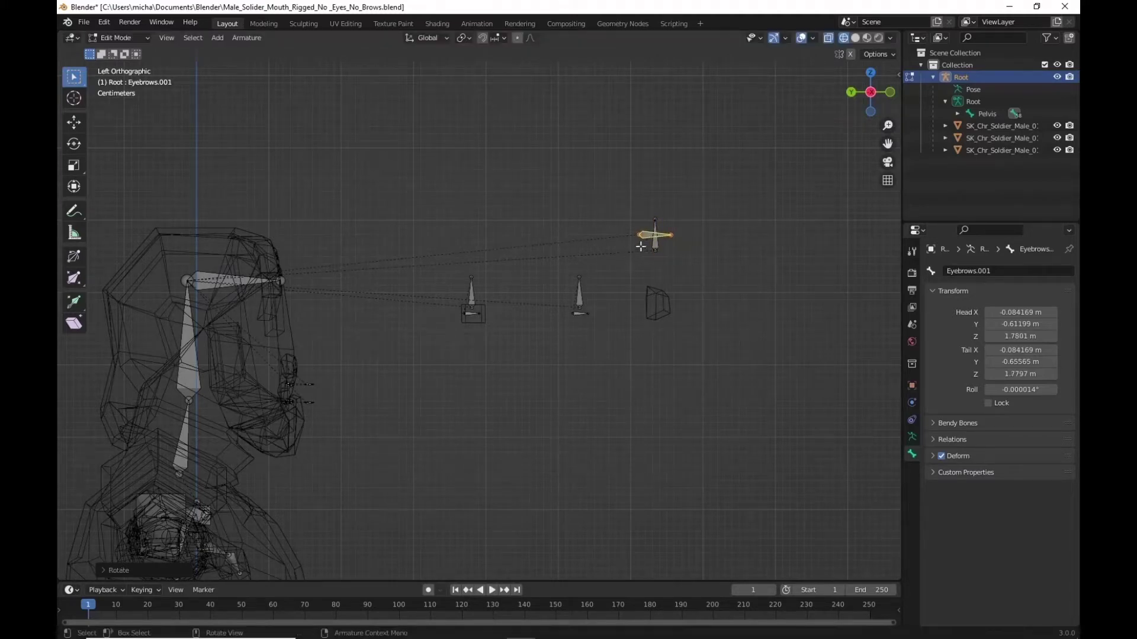
pyautogui.press('g')
pyautogui.press('z')
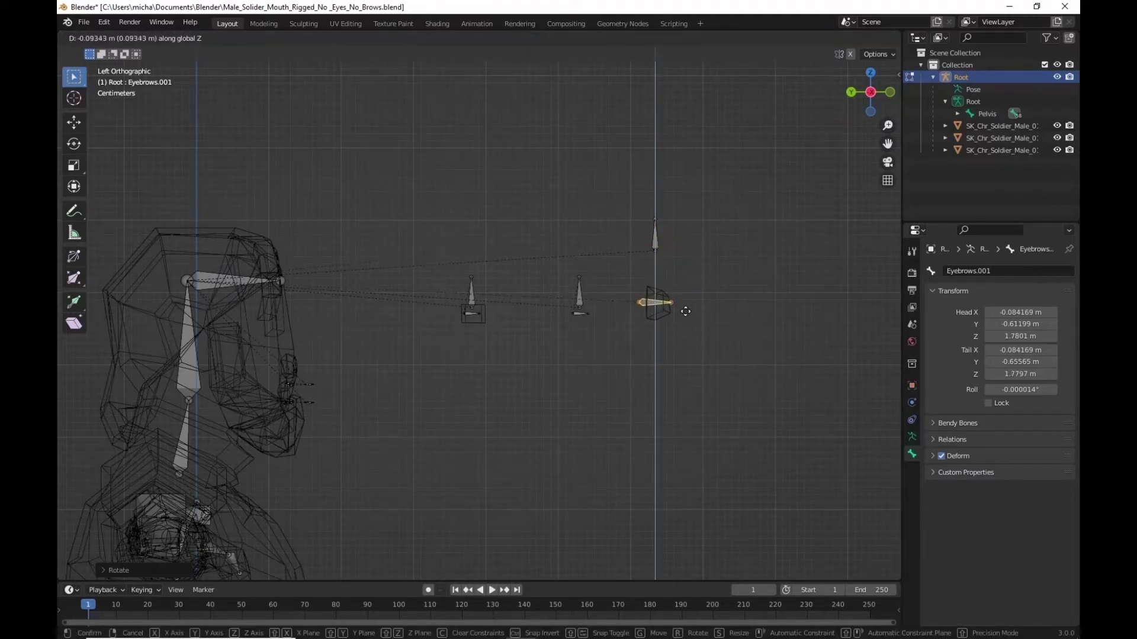
pyautogui.click(686, 311)
pyautogui.press('KP_Decimal')
pyautogui.press('s')
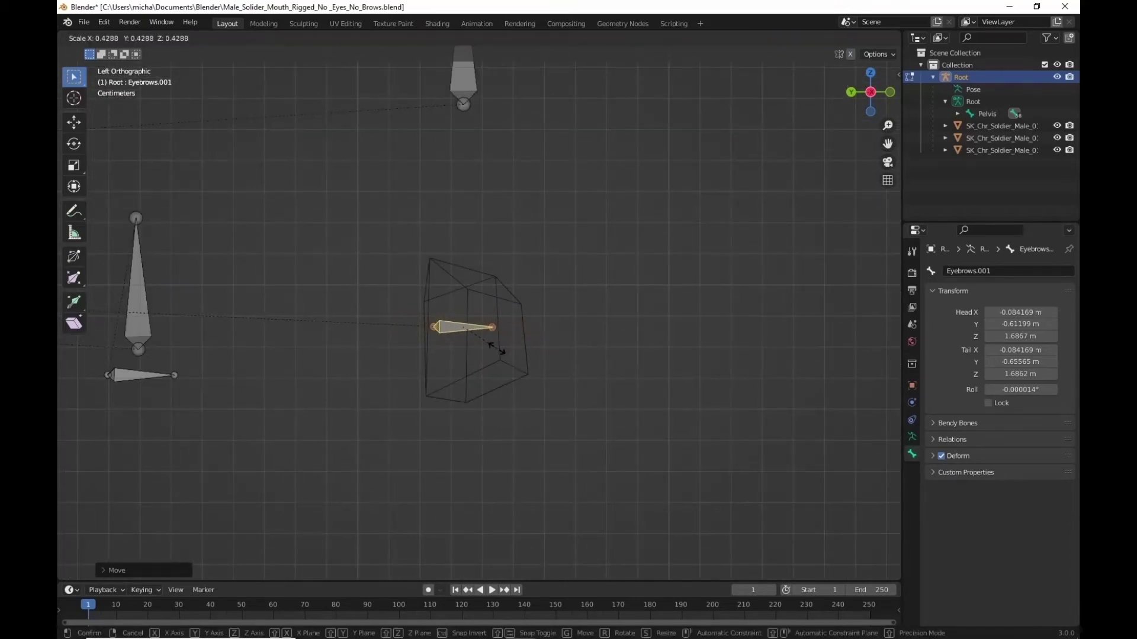
pyautogui.click(545, 338)
pyautogui.moveTo(648, 315); pyautogui.dragTo(518, 322, button='middle')
# Step: In Front view, duplicate the eyebrow bone along X to the eyebrow's right end (Eyebrows.002, X 0.08339 m)
pyautogui.click(869, 94)
pyautogui.scroll(-3, 598, 351)
pyautogui.hotkey('shift', 'd')
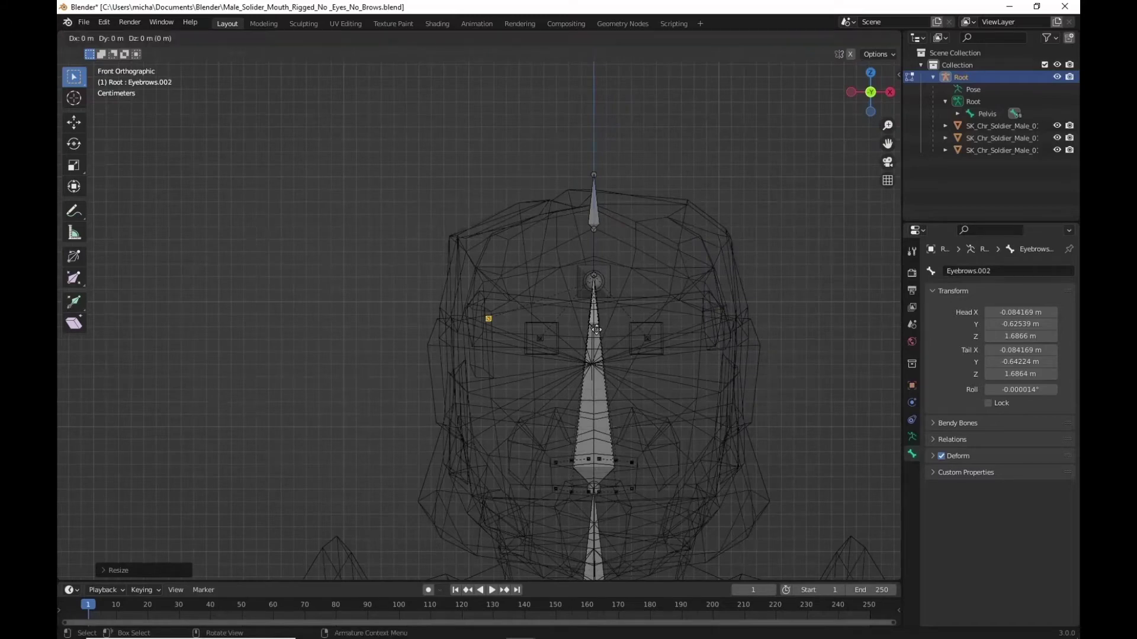
pyautogui.press('x')
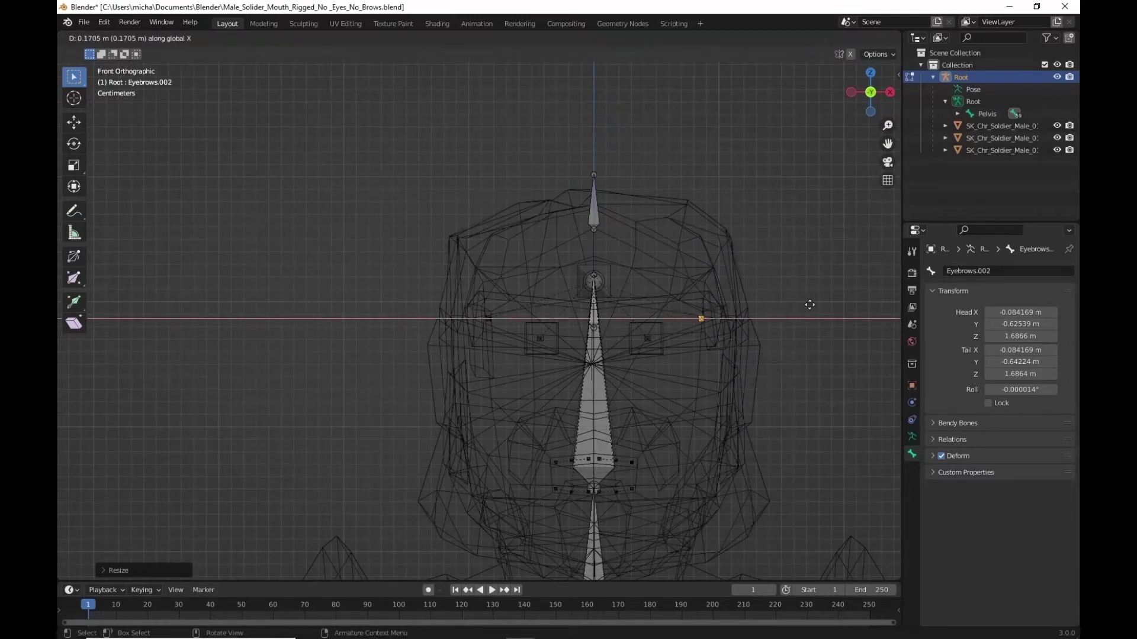
pyautogui.click(806, 299)
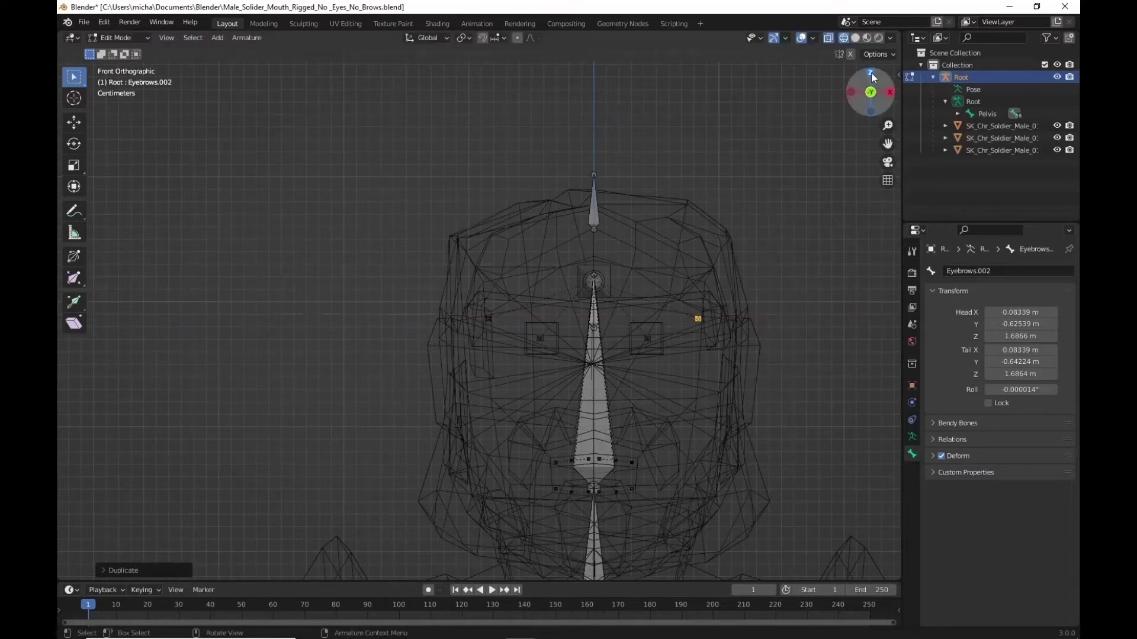
# Step: In Top view, add centred copy Eyebrows.003 at X 0.000179 m, nudged to Y -0.63554 m
pyautogui.click(871, 74)
pyautogui.scroll(2, 691, 319)
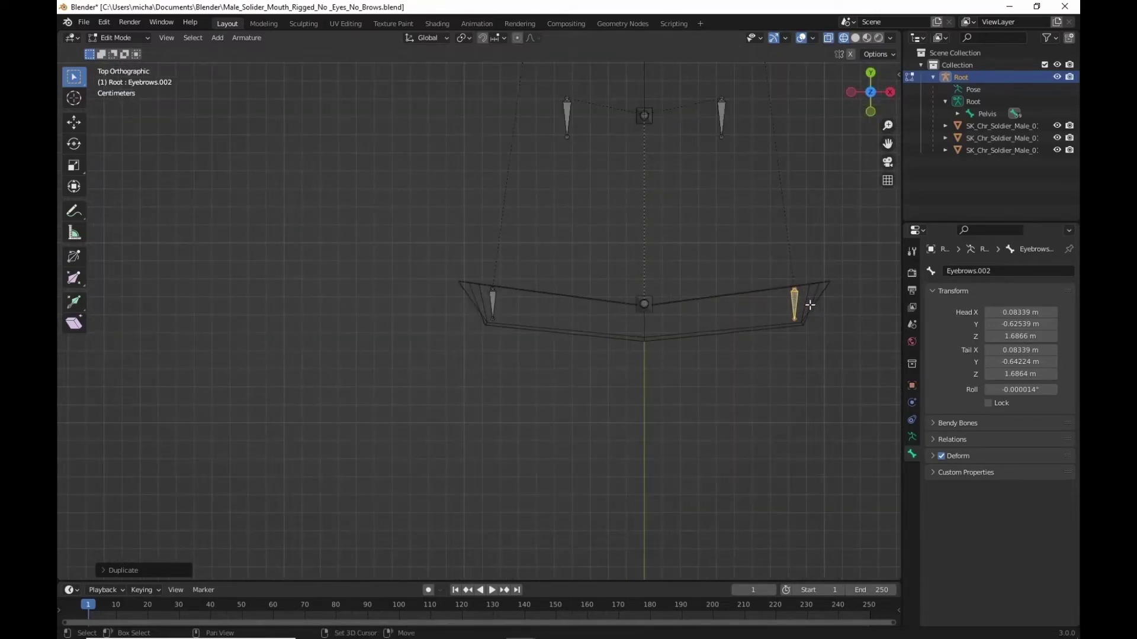
pyautogui.hotkey('shift', 'd')
pyautogui.press('x')
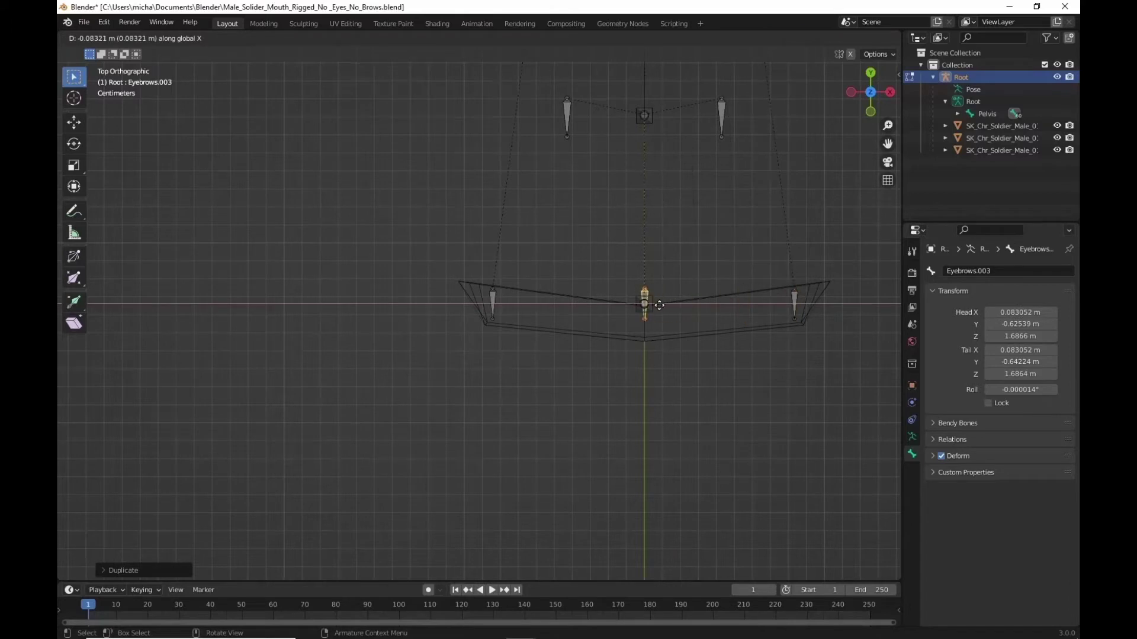
pyautogui.click(660, 305)
pyautogui.press('g')
pyautogui.press('y')
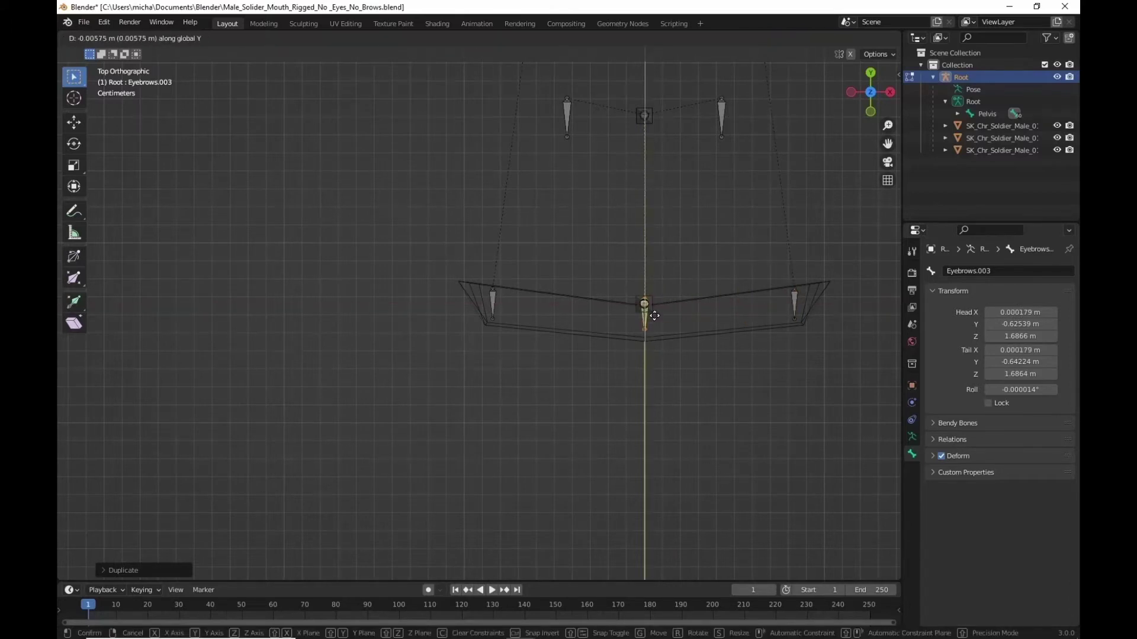
pyautogui.click(650, 325)
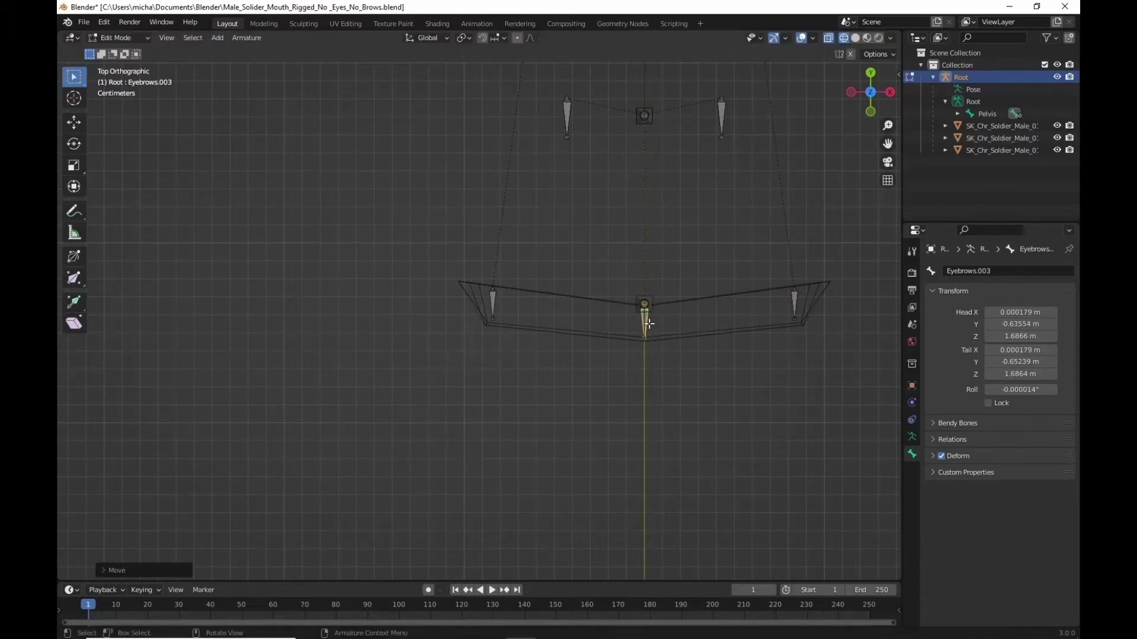
pyautogui.moveTo(624, 385); pyautogui.dragTo(542, 302, button='middle')
# Step: Parent the three small eyebrow bones to the Eyebrows controller bone with Keep Offset
pyautogui.moveTo(448, 252); pyautogui.dragTo(546, 358)
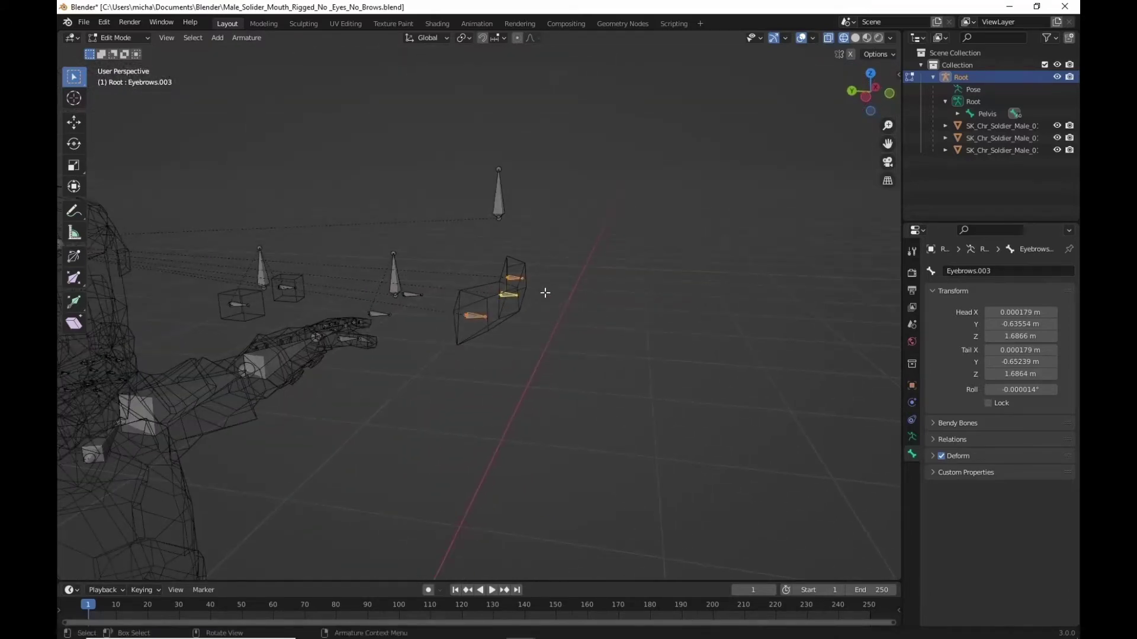
pyautogui.keyDown('shift'); pyautogui.click(501, 194); pyautogui.keyUp('shift')
pyautogui.rightClick(502, 194)
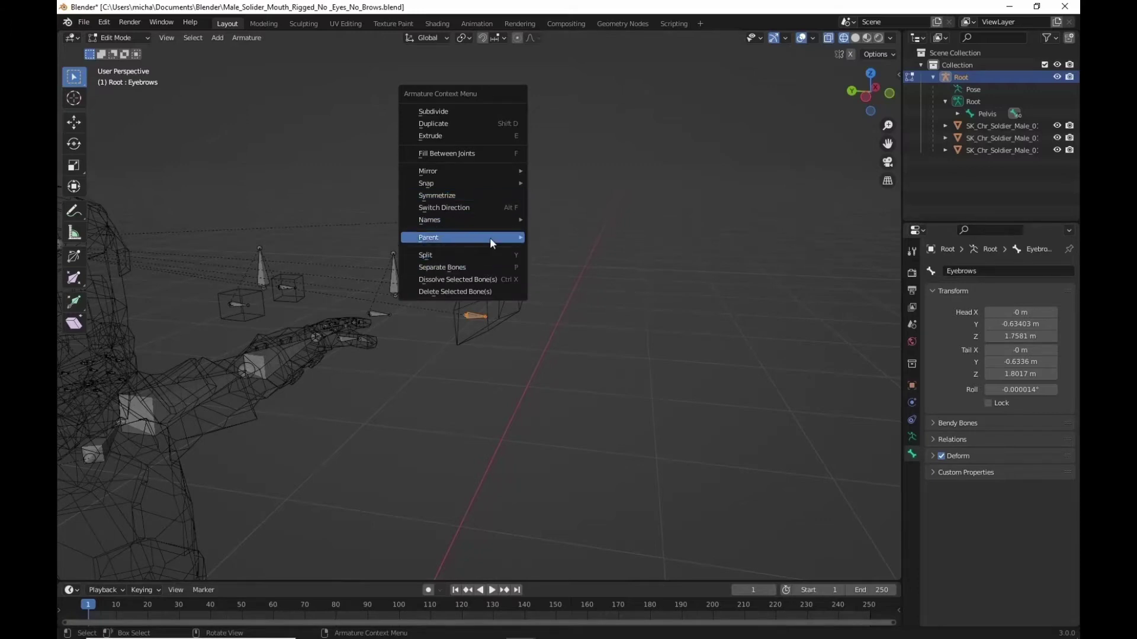
pyautogui.moveTo(489, 237)
pyautogui.click(591, 238)
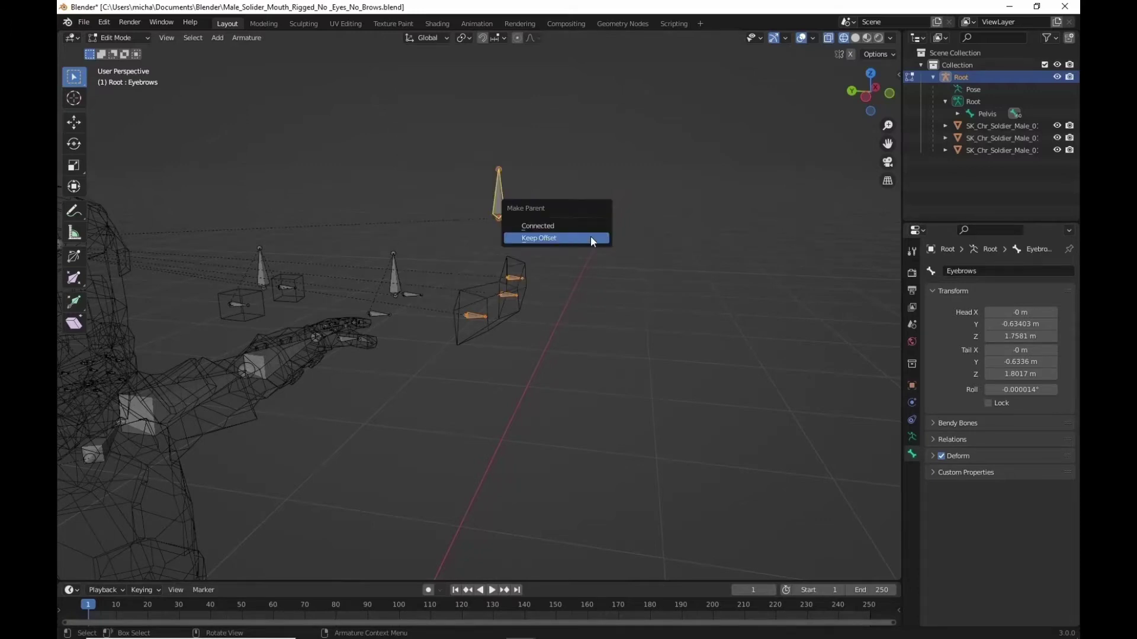
pyautogui.click(552, 238)
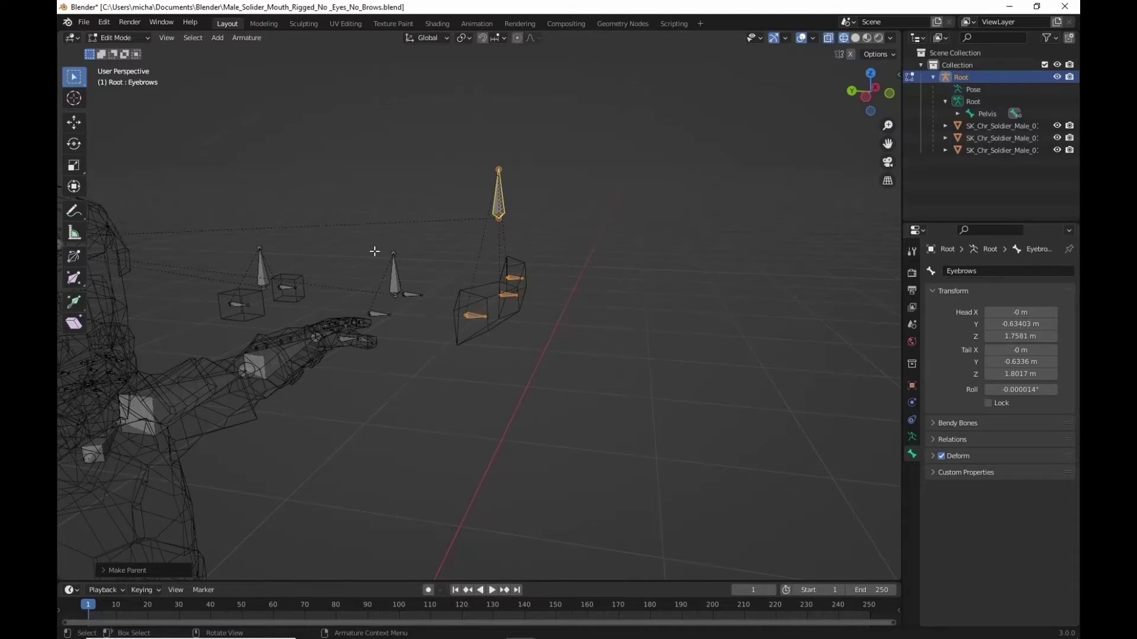
# Step: In Object Mode, parent the eyebrow mesh to the Root armature With Automatic Weights
pyautogui.moveTo(393, 231); pyautogui.dragTo(436, 237, button='middle')
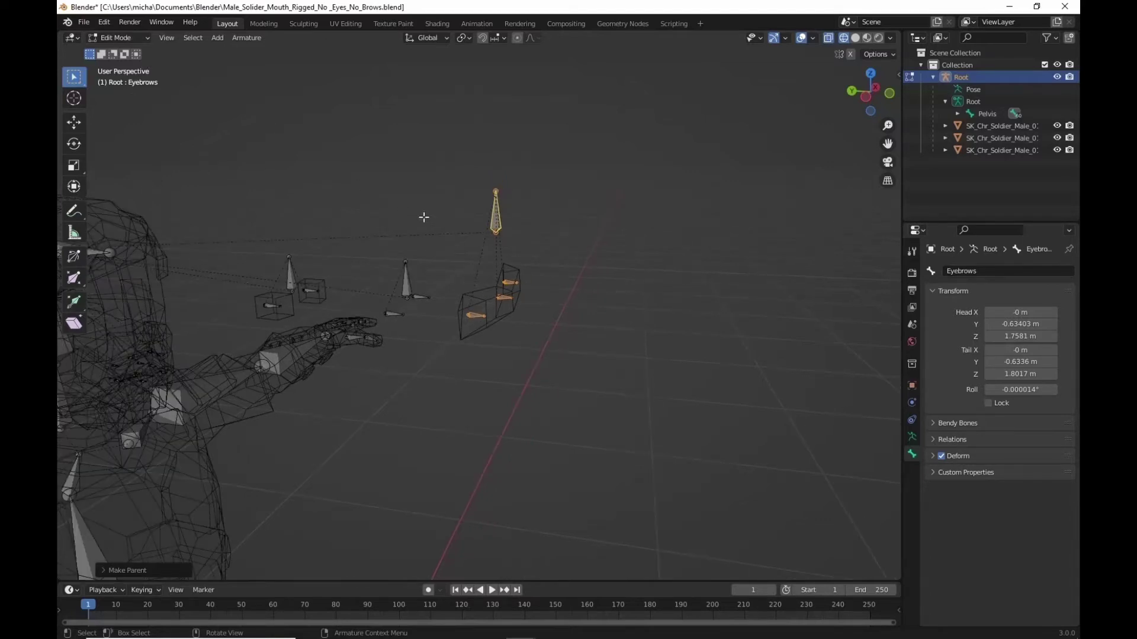
pyautogui.press('Tab')
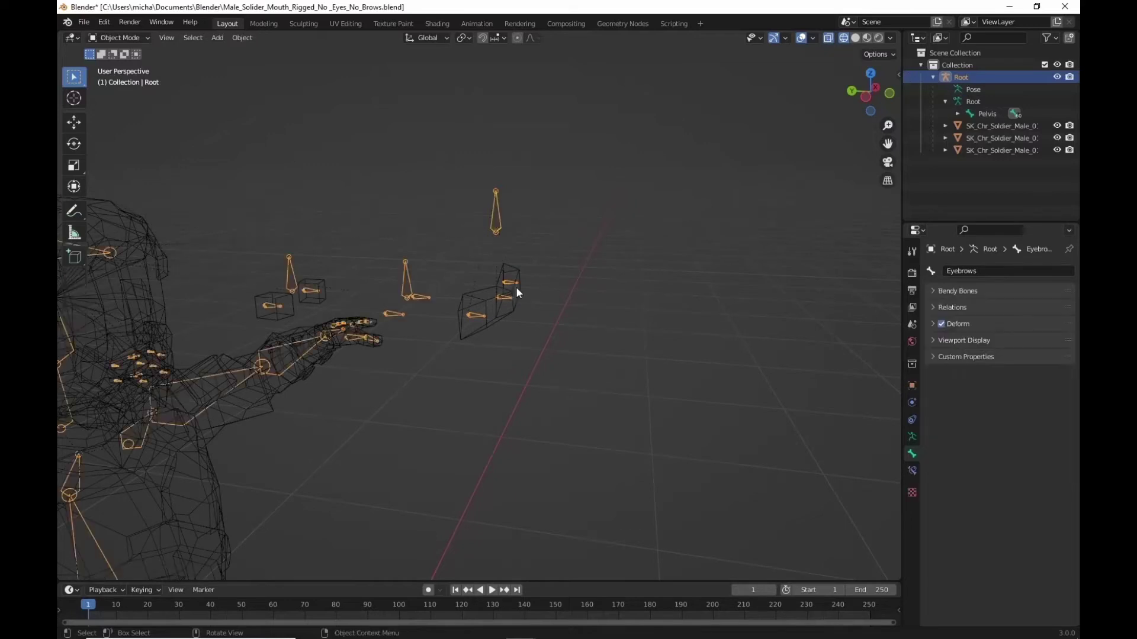
pyautogui.click(501, 310)
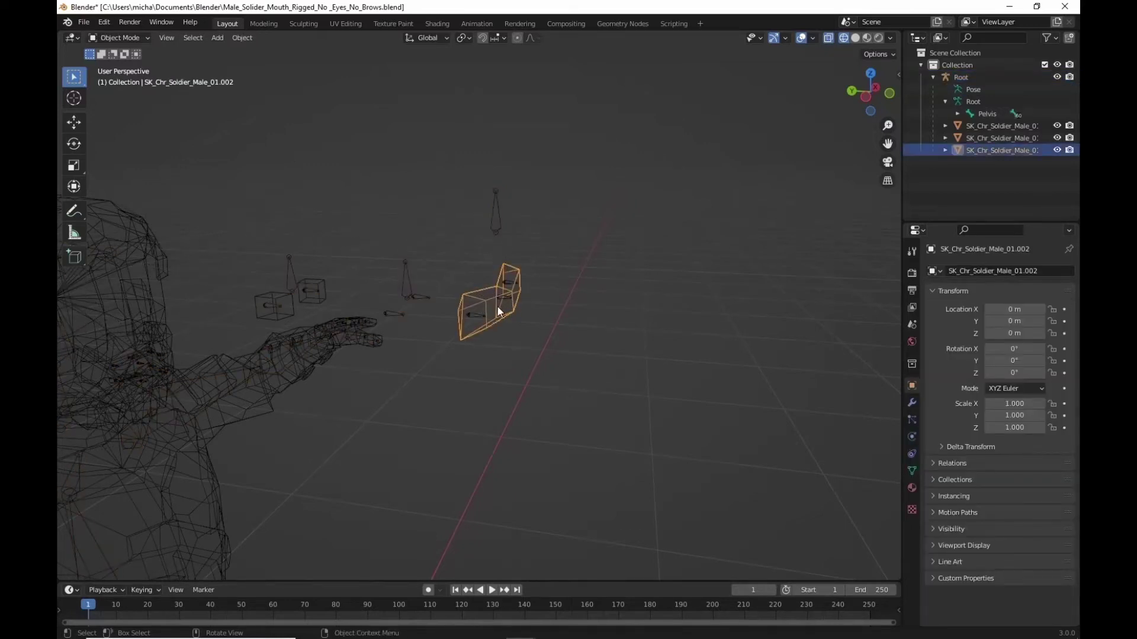
pyautogui.keyDown('shift'); pyautogui.click(498, 220); pyautogui.keyUp('shift')
pyautogui.rightClick(498, 221)
pyautogui.moveTo(499, 220)
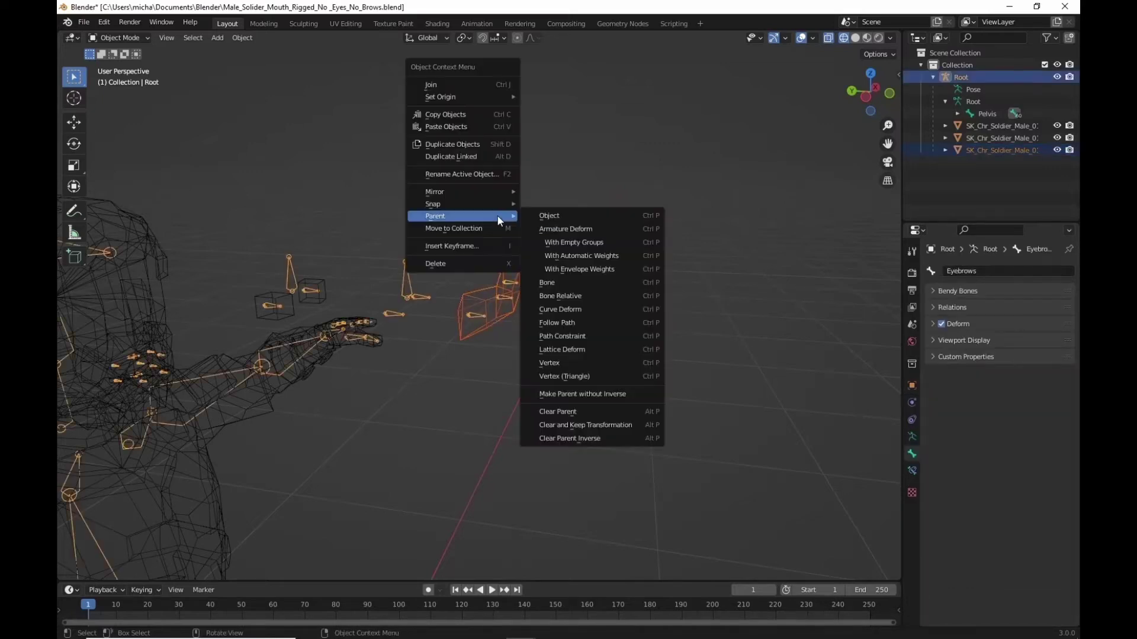
pyautogui.click(606, 258)
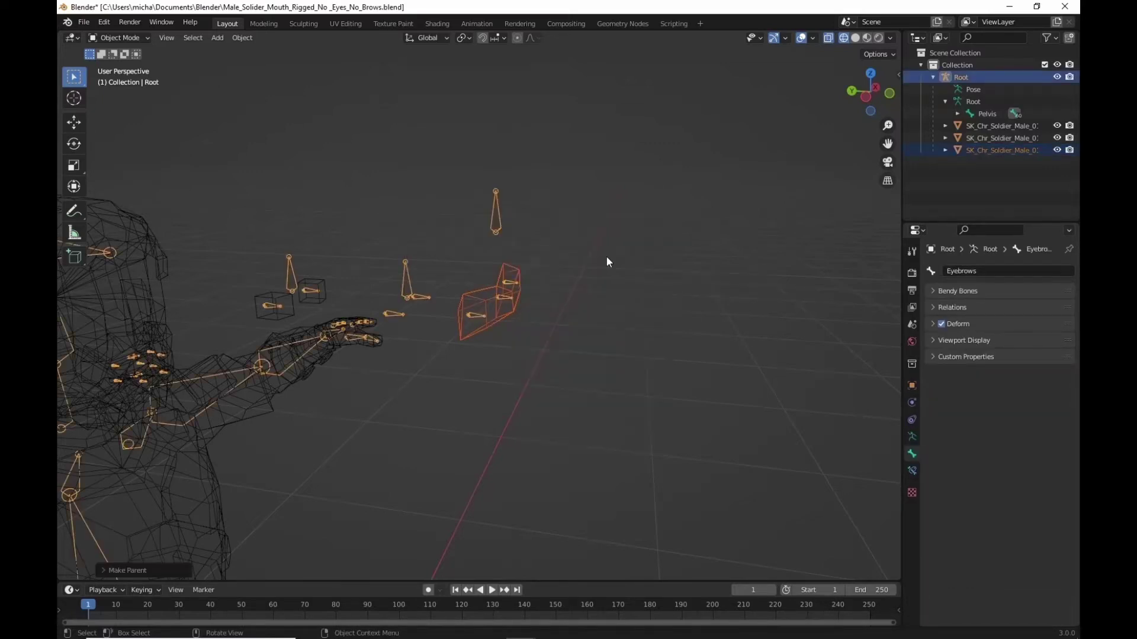
# Step: Switch the armature to Pose Mode with Material Preview shading and test-move the Eyebrows controller
pyautogui.click(149, 38)
pyautogui.click(143, 79)
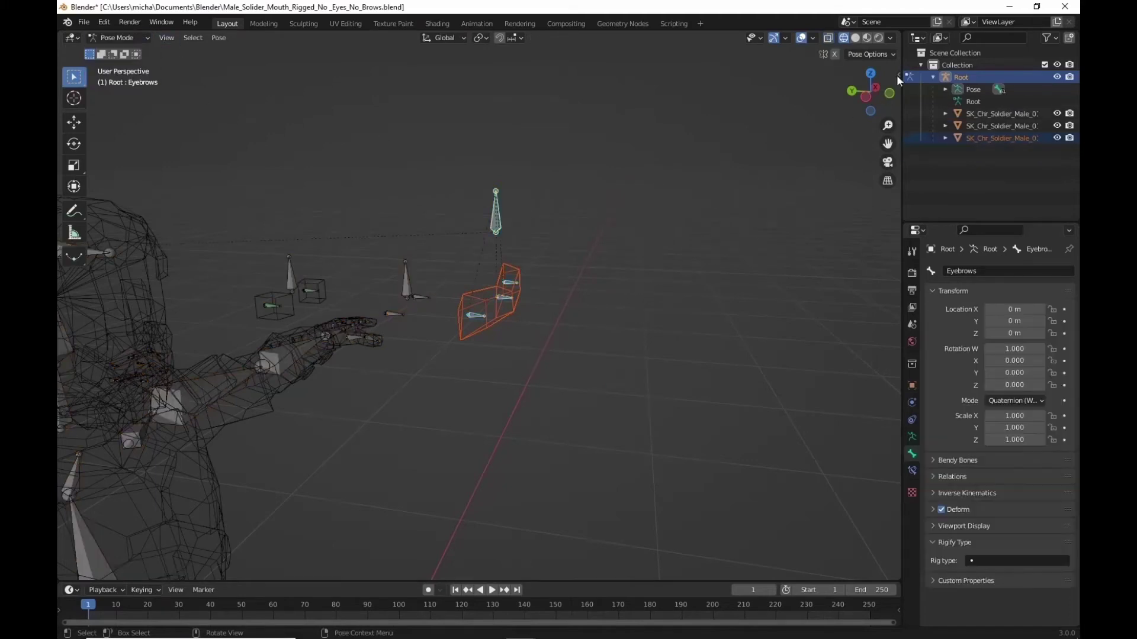
pyautogui.click(868, 37)
pyautogui.press('g')
pyautogui.press('Escape')
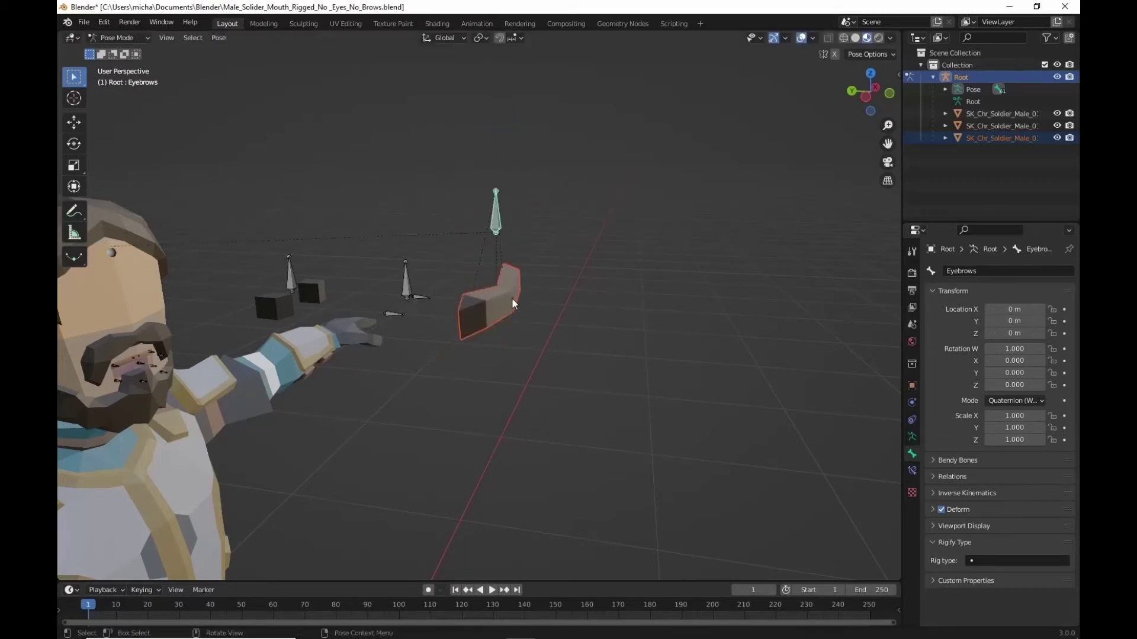
# Step: Test-move Eyebrows.003, Eyebrows.001 and Eyebrows.002 to confirm each bends the eyebrow mesh, cancelling each move
pyautogui.click(510, 297)
pyautogui.press('g')
pyautogui.press('Escape')
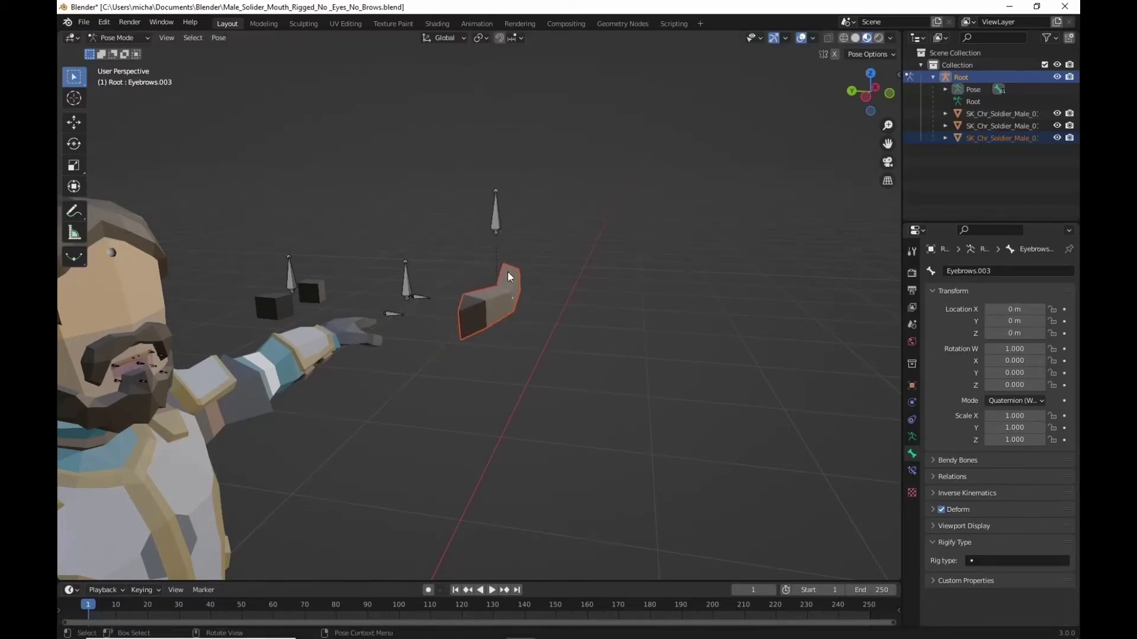
pyautogui.moveTo(524, 278); pyautogui.dragTo(475, 314, button='middle')
pyautogui.click(479, 319)
pyautogui.press('g')
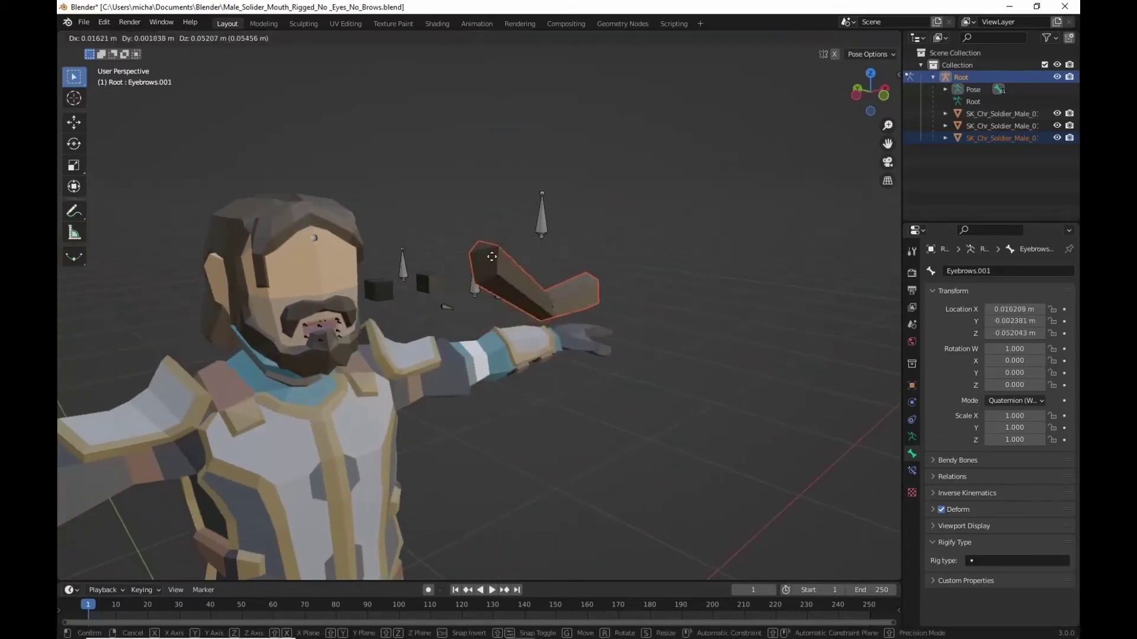
pyautogui.press('Escape')
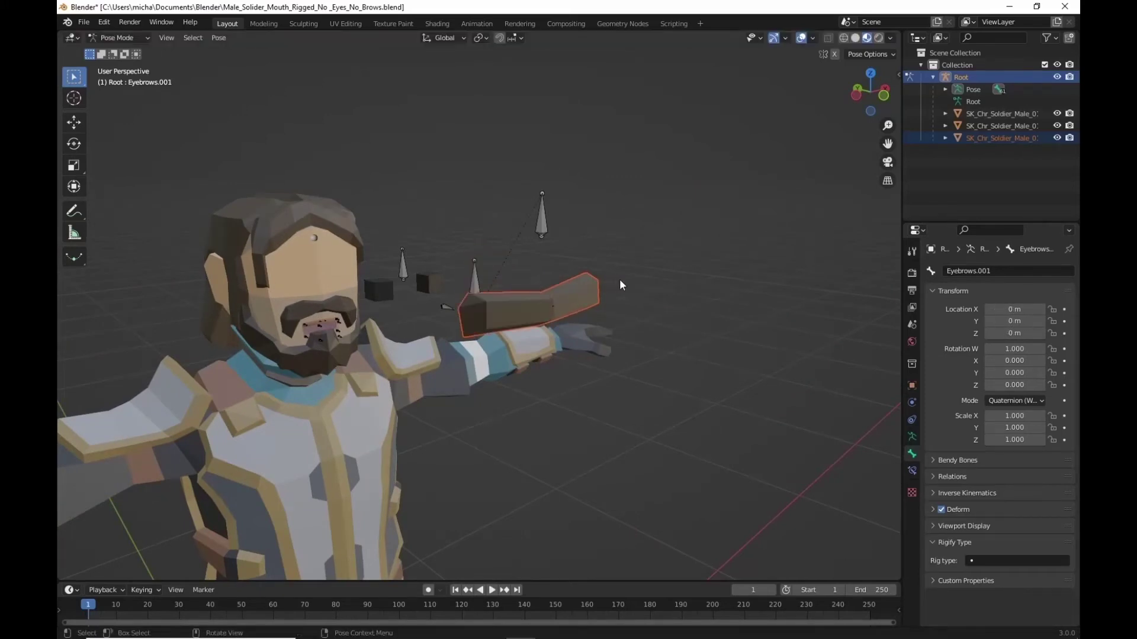
pyautogui.moveTo(617, 285); pyautogui.dragTo(567, 274, button='middle')
pyautogui.click(648, 315)
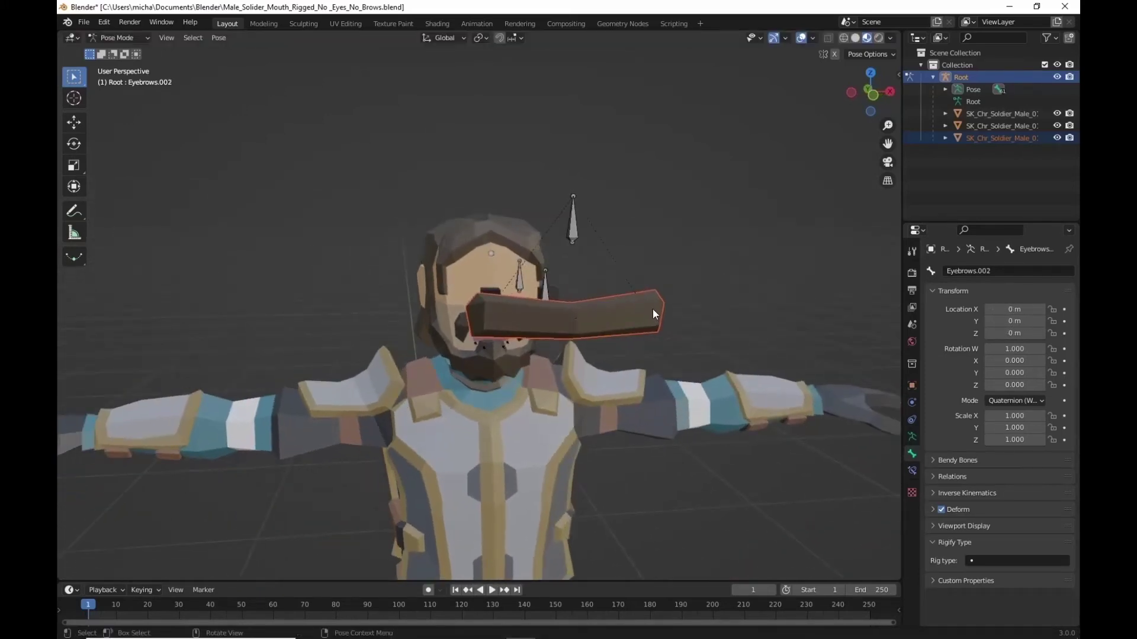
pyautogui.press('g')
pyautogui.press('z')
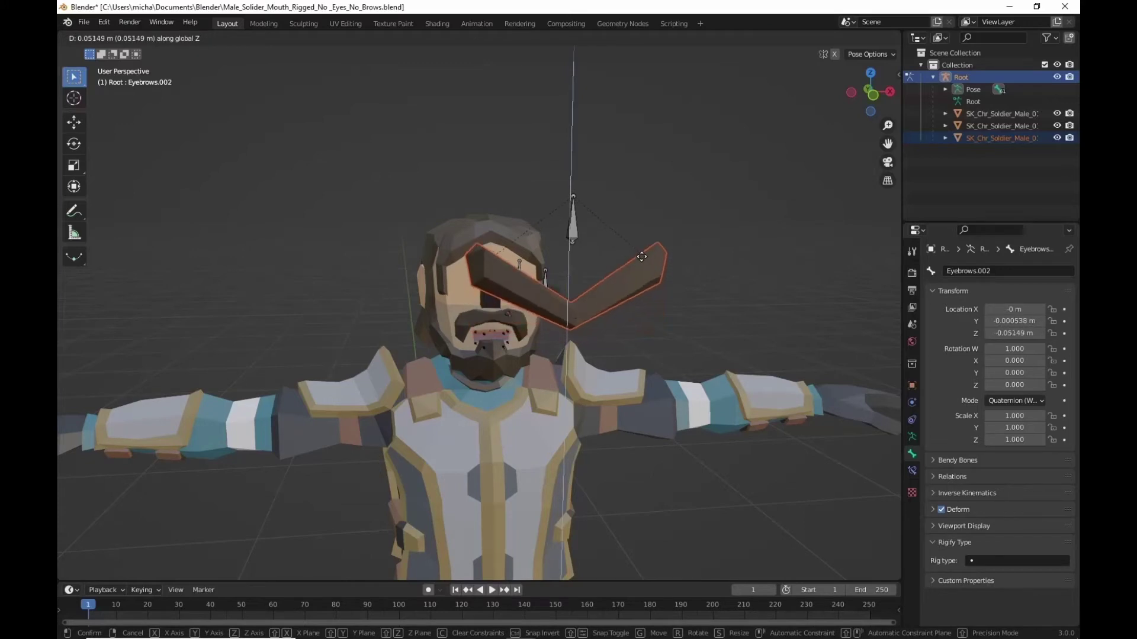
pyautogui.press('Escape')
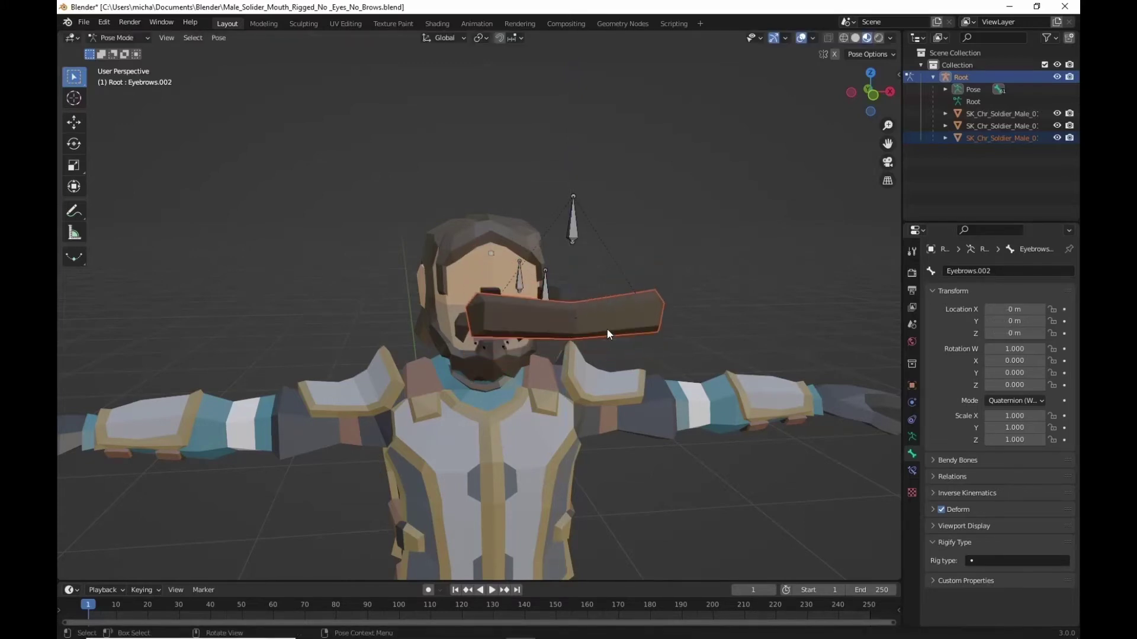
pyautogui.moveTo(670, 230); pyautogui.dragTo(495, 282, button='middle')
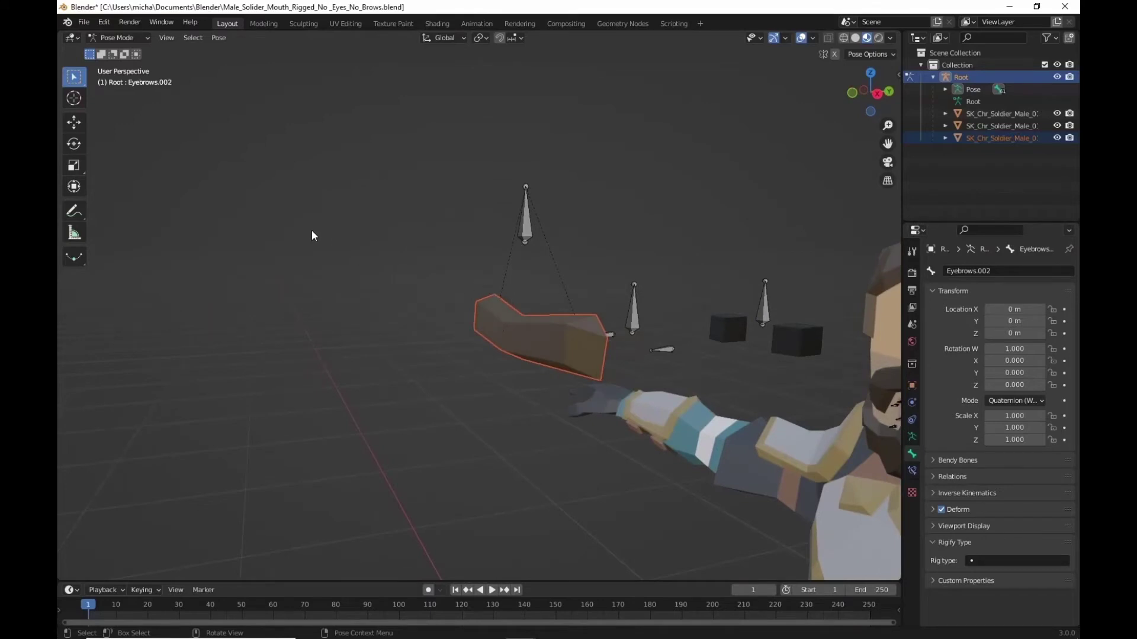
# Step: Move the eye mesh SK_Chr_Soldier_Male_01.001 along Y onto the face, to Y 0.26734 m
pyautogui.moveTo(332, 228); pyautogui.dragTo(205, 86, button='middle')
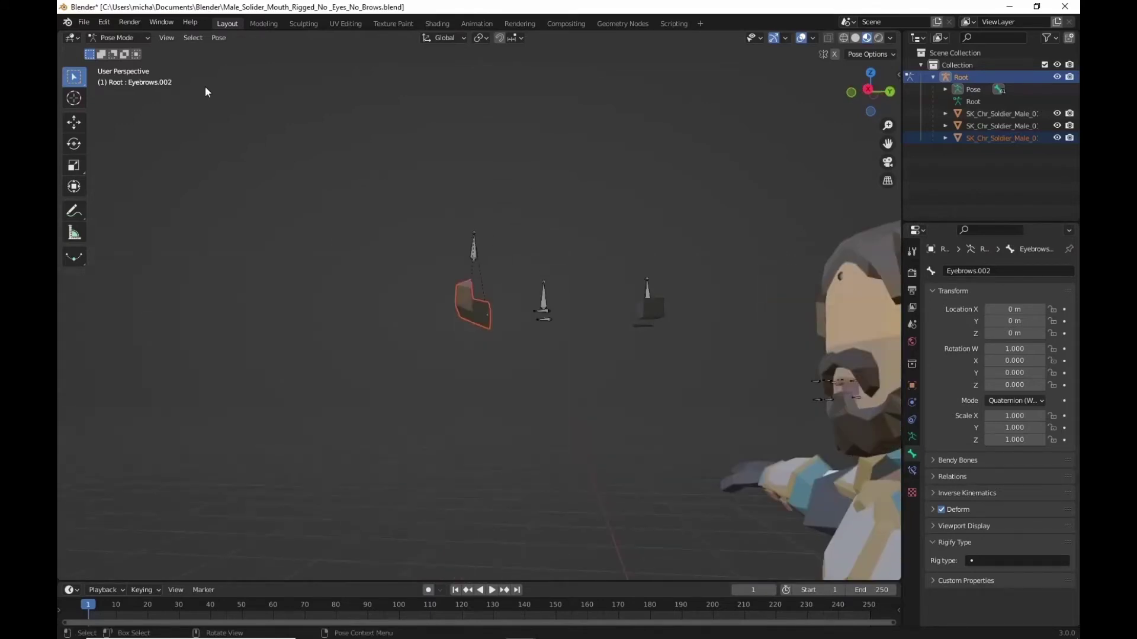
pyautogui.click(123, 38)
pyautogui.click(125, 52)
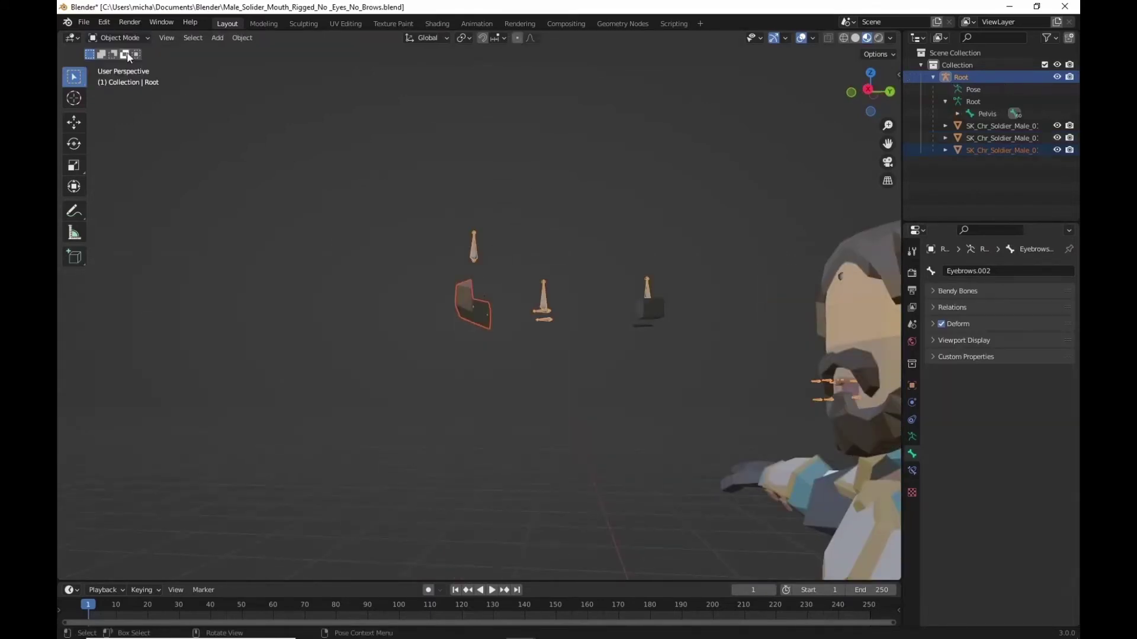
pyautogui.click(465, 304)
pyautogui.click(654, 314)
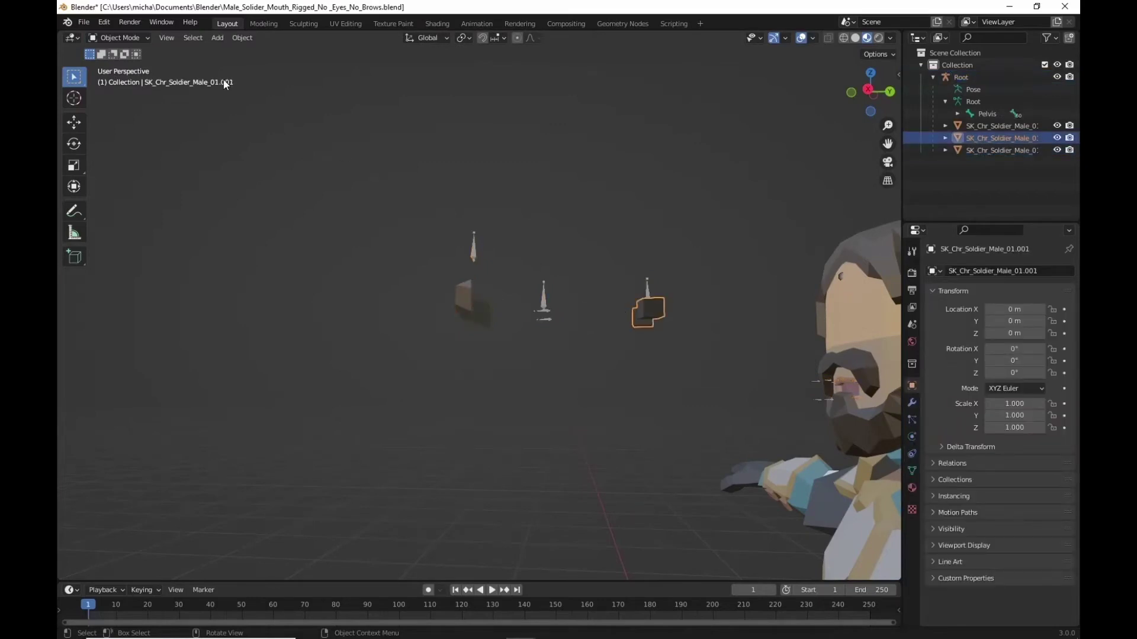
pyautogui.click(119, 38)
pyautogui.click(126, 64)
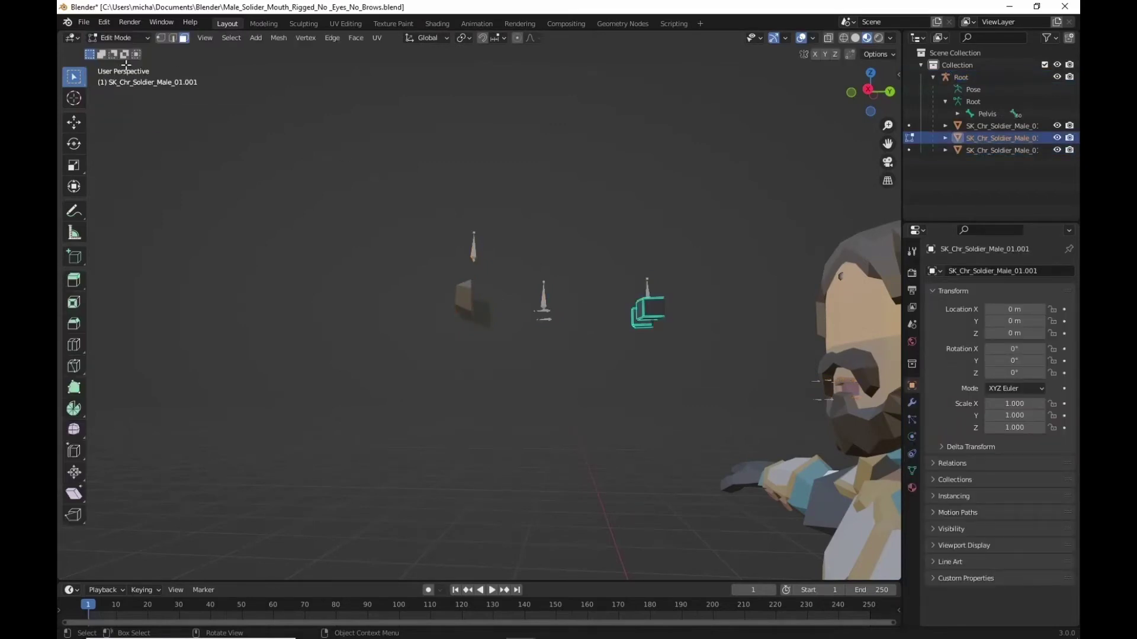
pyautogui.click(127, 38)
pyautogui.click(144, 55)
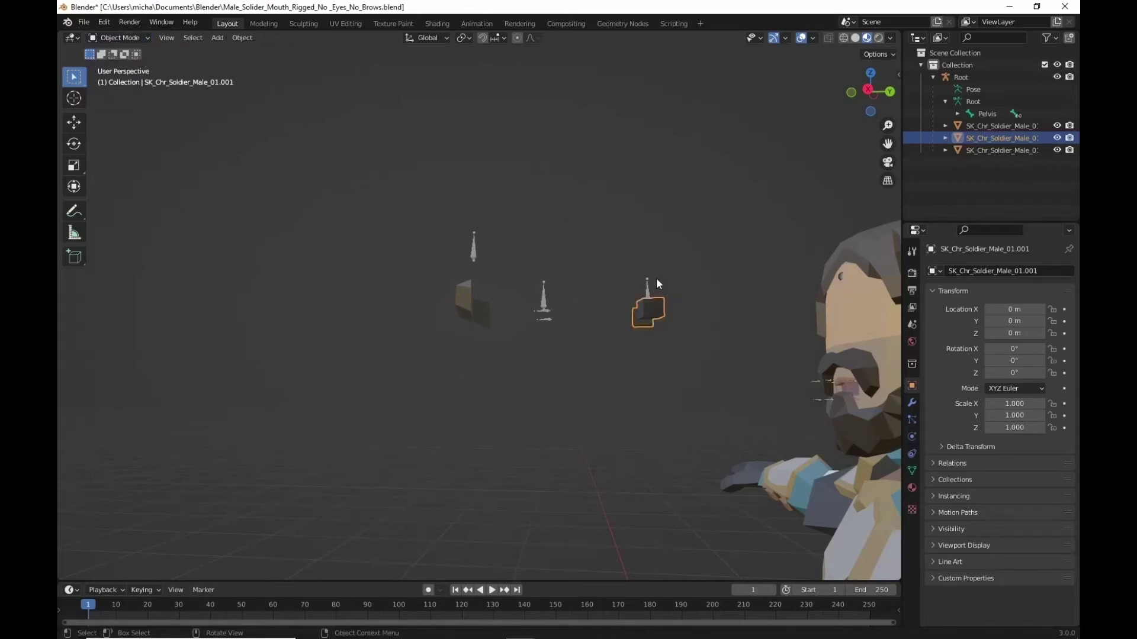
pyautogui.press('g')
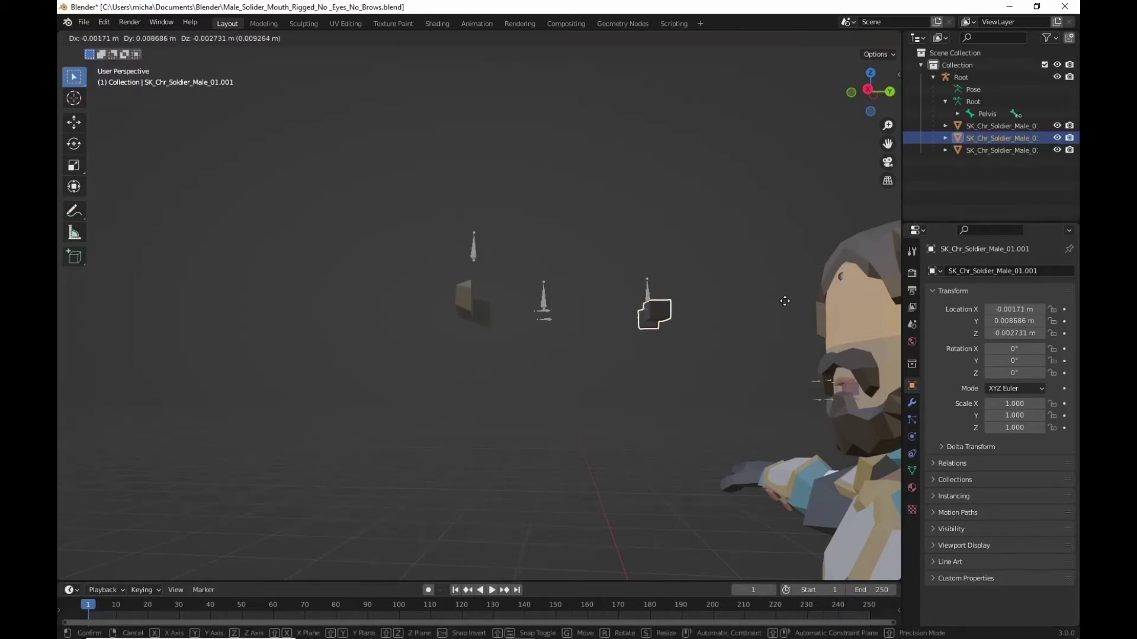
pyautogui.press('y')
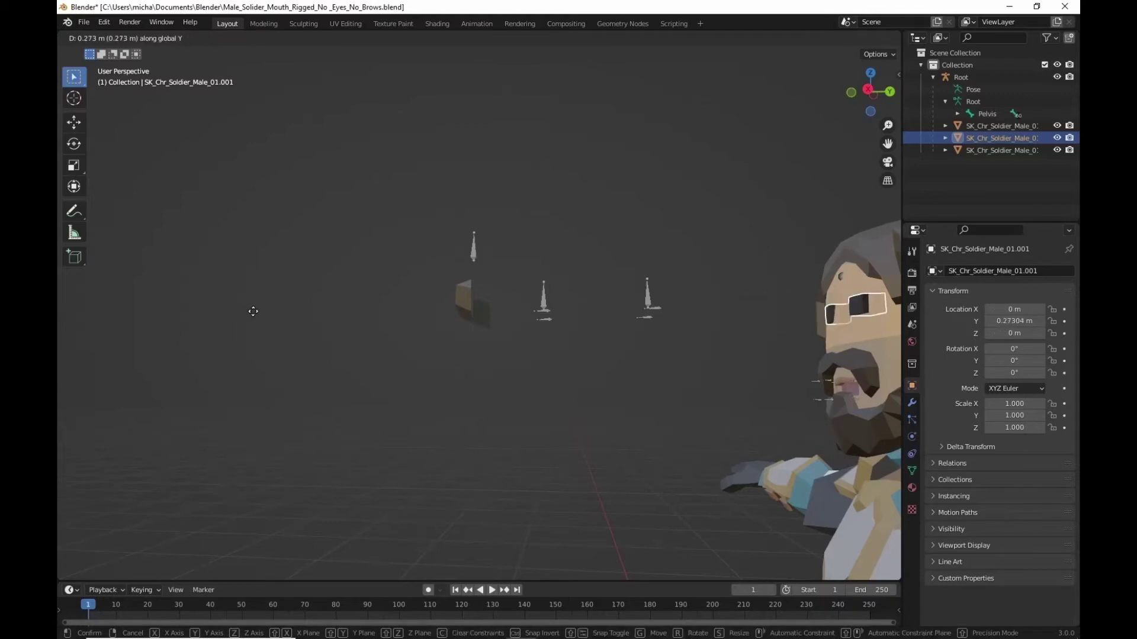
pyautogui.click(246, 311)
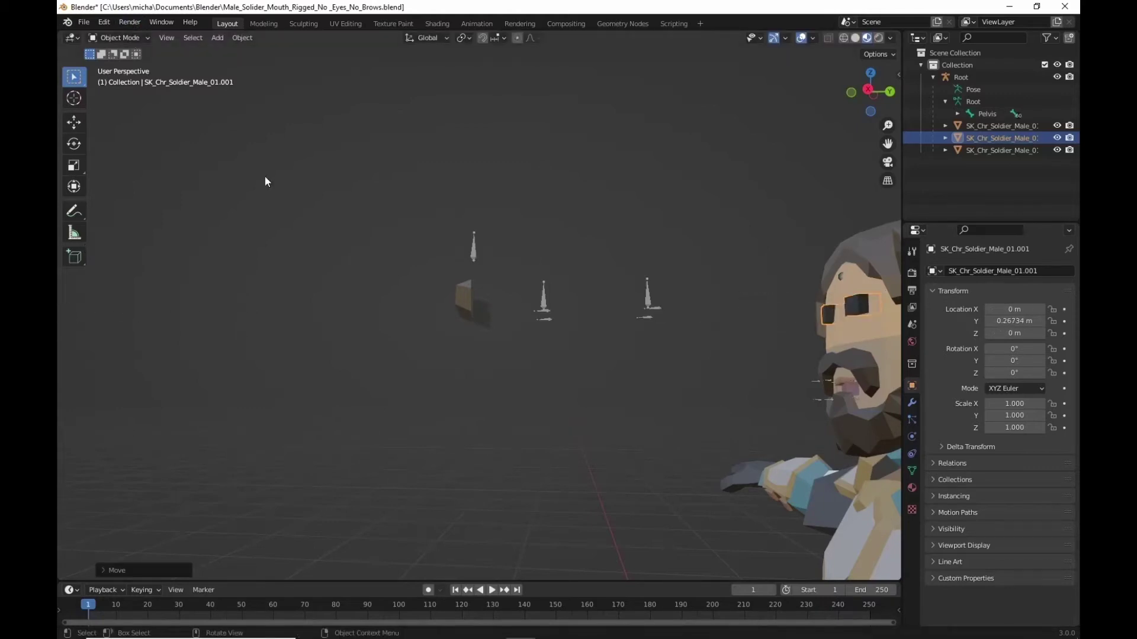
# Step: Move the eyebrow mesh SK_Chr_Soldier_Male_01.002 along Y onto the forehead, to Y 0.51541 m
pyautogui.click(467, 296)
pyautogui.press('g')
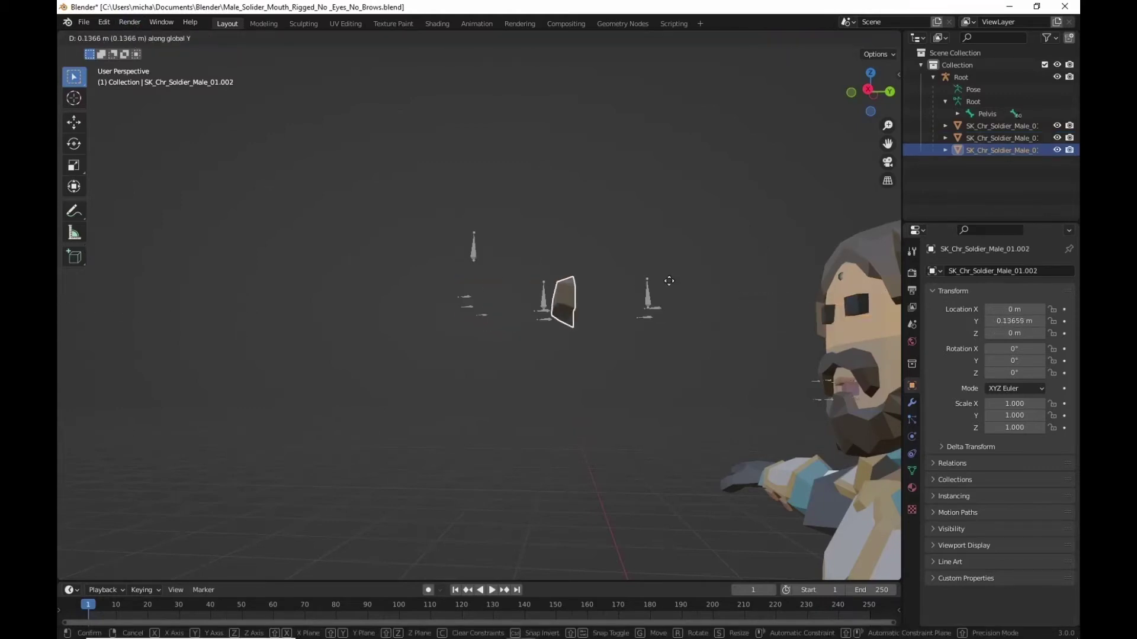
pyautogui.press('y')
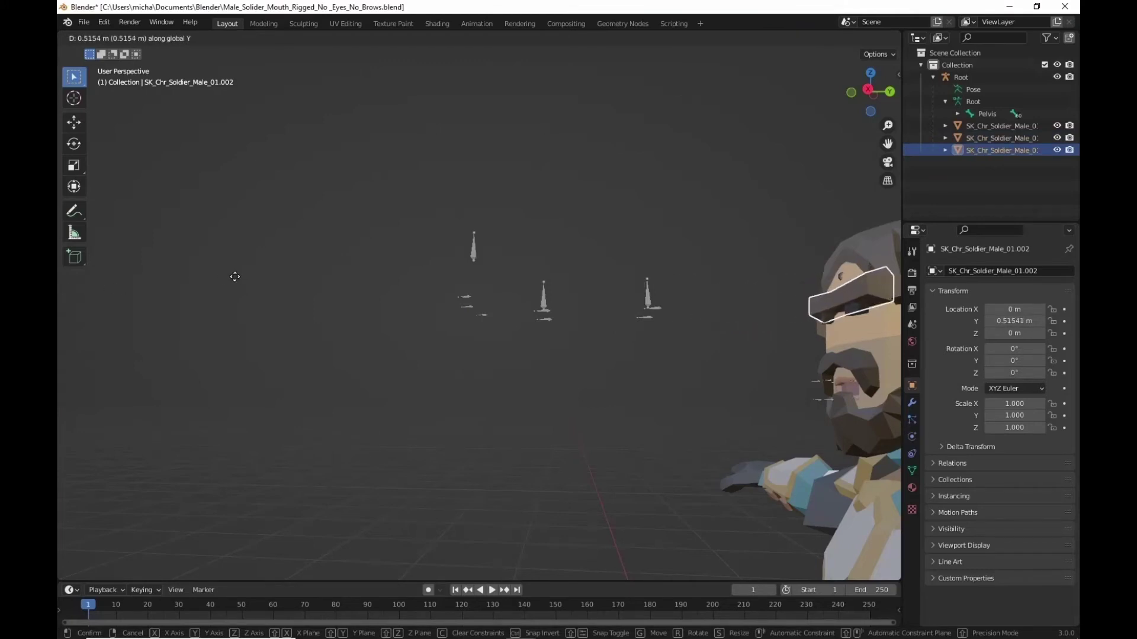
pyautogui.click(235, 276)
pyautogui.click(127, 38)
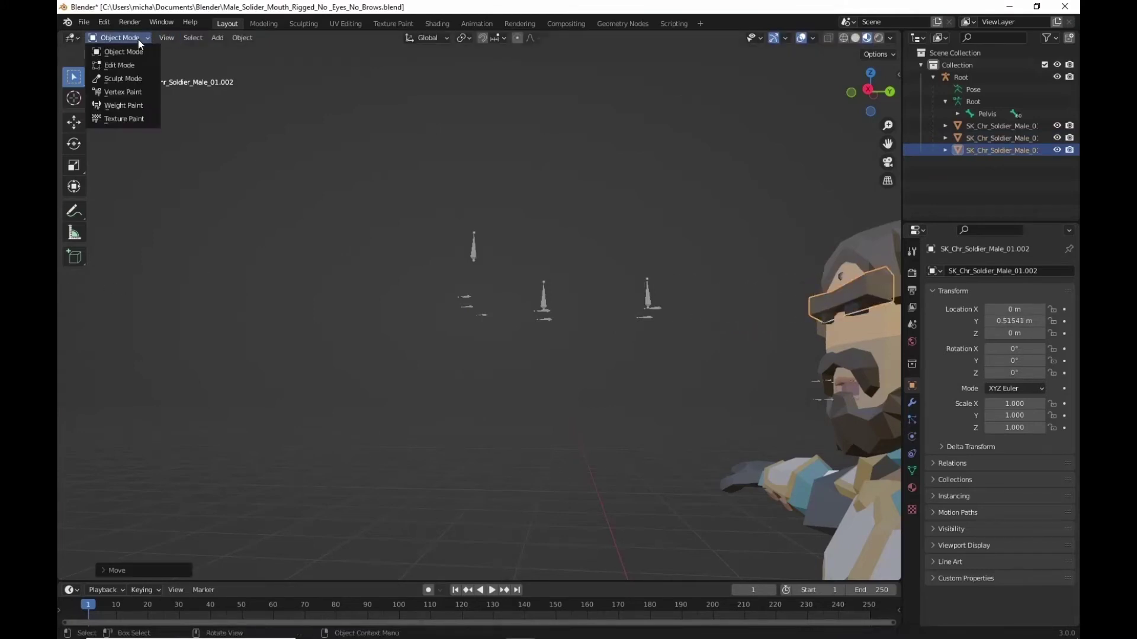
pyautogui.click(139, 63)
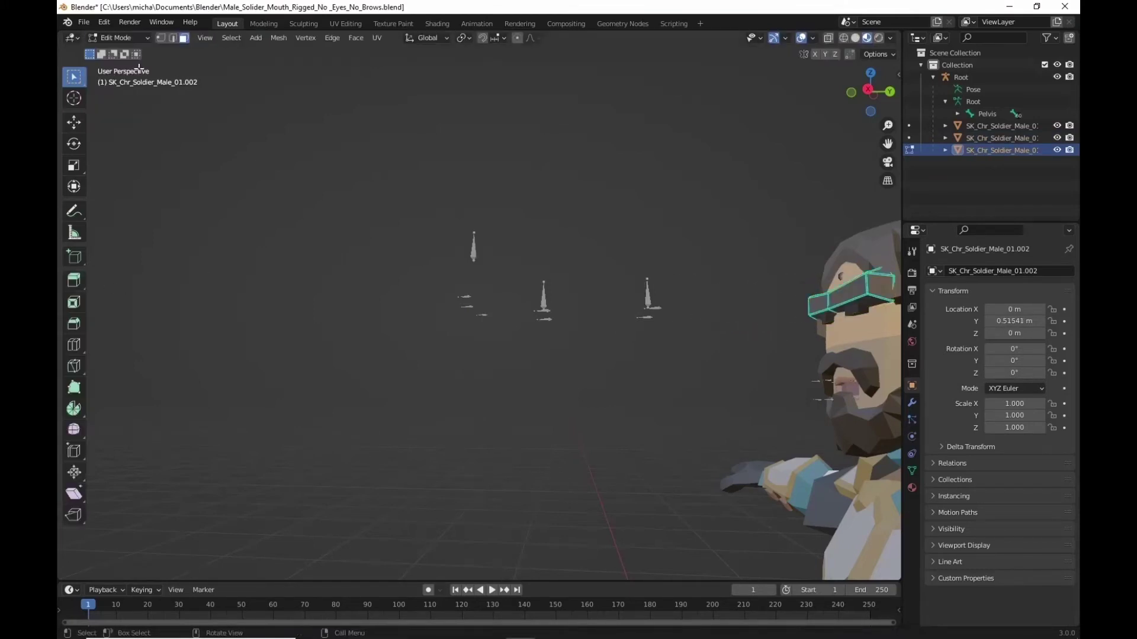
pyautogui.click(143, 38)
pyautogui.click(133, 52)
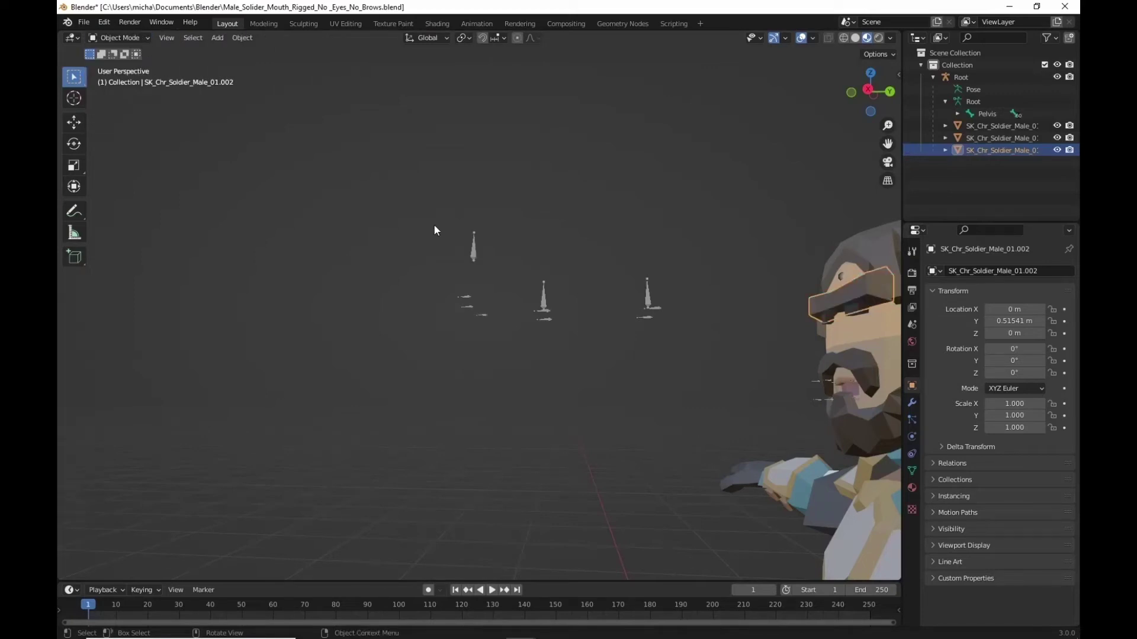
# Step: Select the Root armature and switch it to Edit Mode
pyautogui.click(473, 244)
pyautogui.click(133, 37)
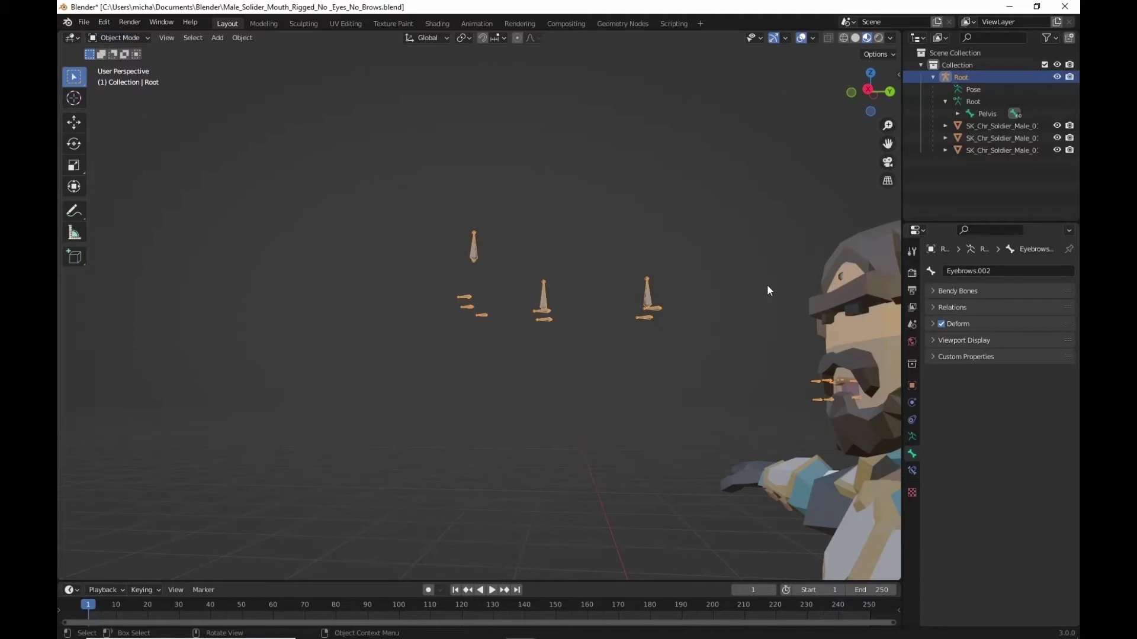
pyautogui.click(137, 39)
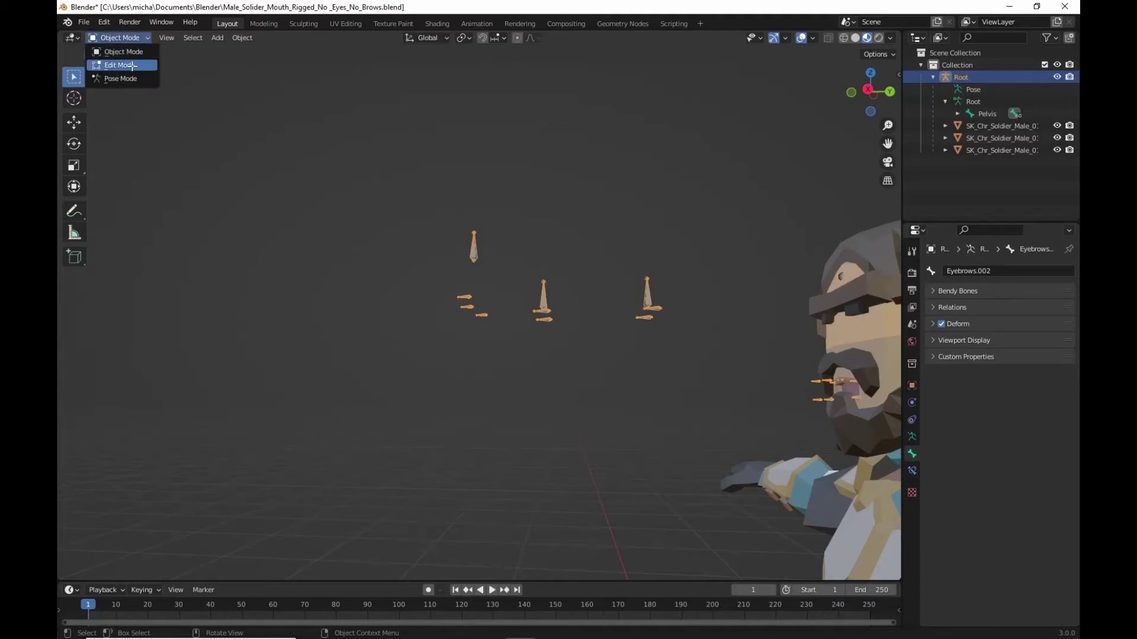
pyautogui.click(122, 63)
# Step: Box-select the two middle upright bones and slide them 0.2828 m along Y into the head
pyautogui.moveTo(523, 252); pyautogui.dragTo(655, 371)
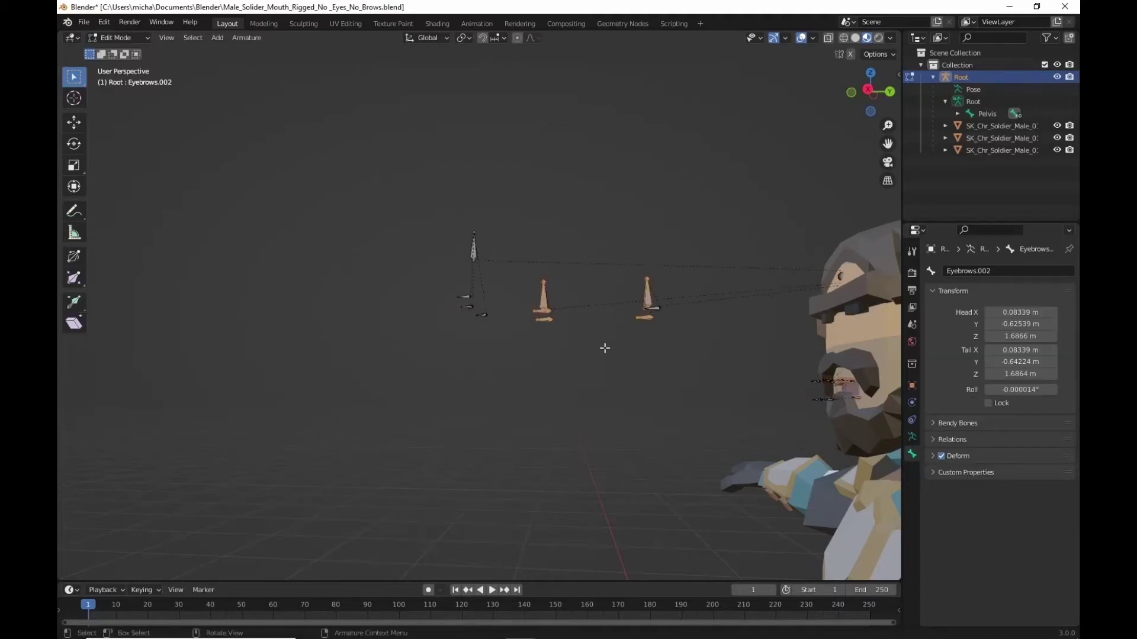
pyautogui.moveTo(730, 389); pyautogui.dragTo(678, 356, button='middle')
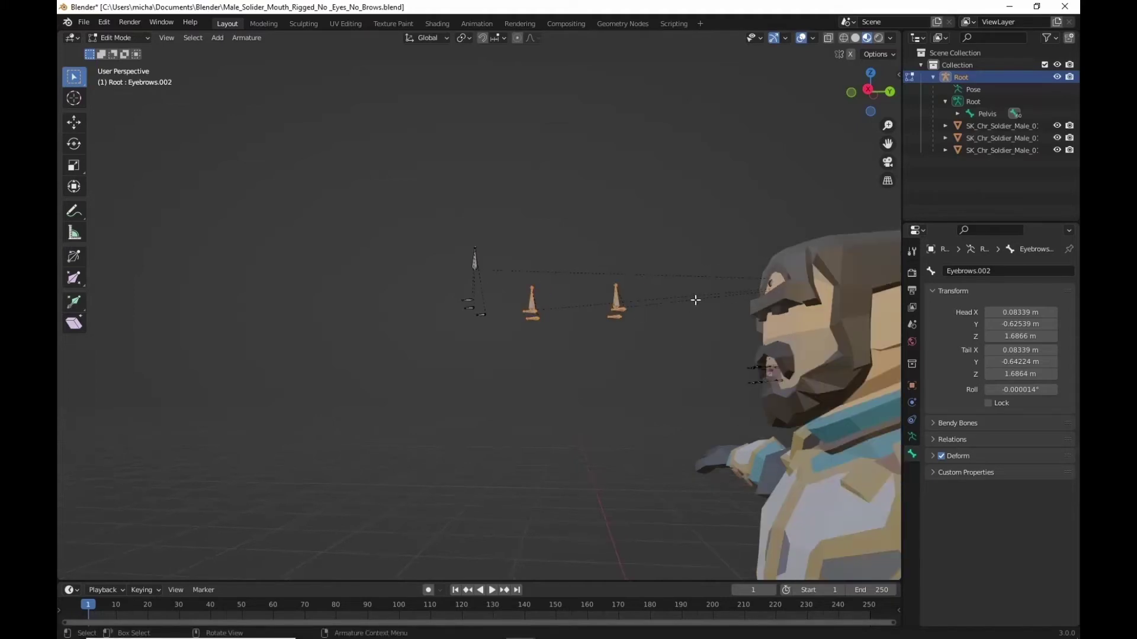
pyautogui.moveTo(748, 288)
pyautogui.mouseDown(button='middle')
pyautogui.moveTo(747, 313)
pyautogui.moveTo(735, 302)
pyautogui.mouseUp(button='middle')
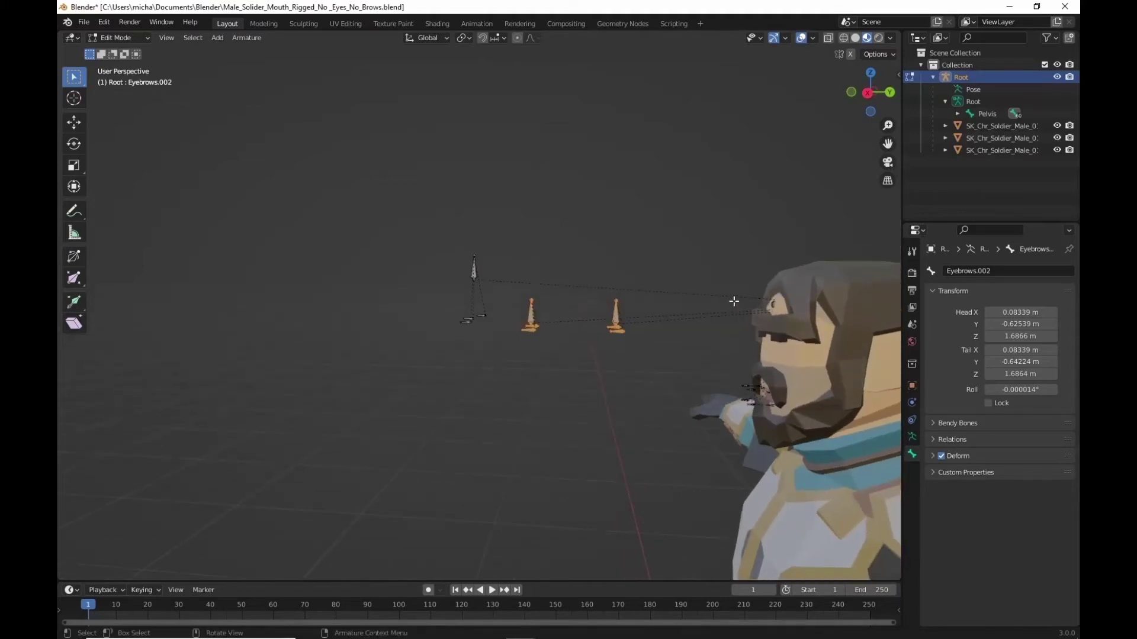
pyautogui.press('g')
pyautogui.press('y')
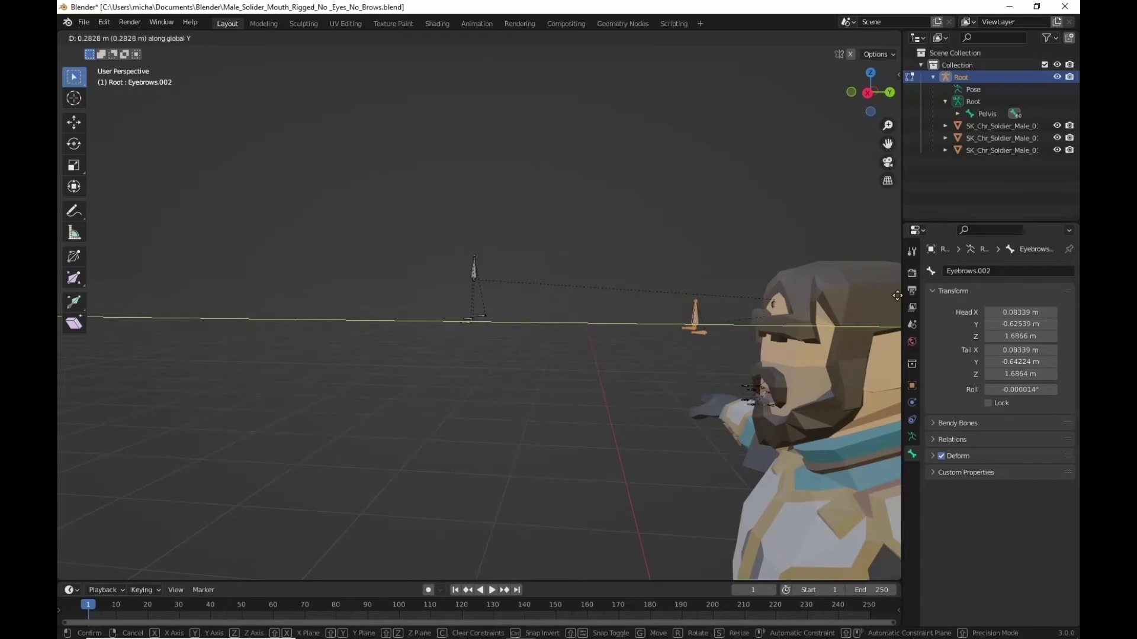
pyautogui.click(890, 297)
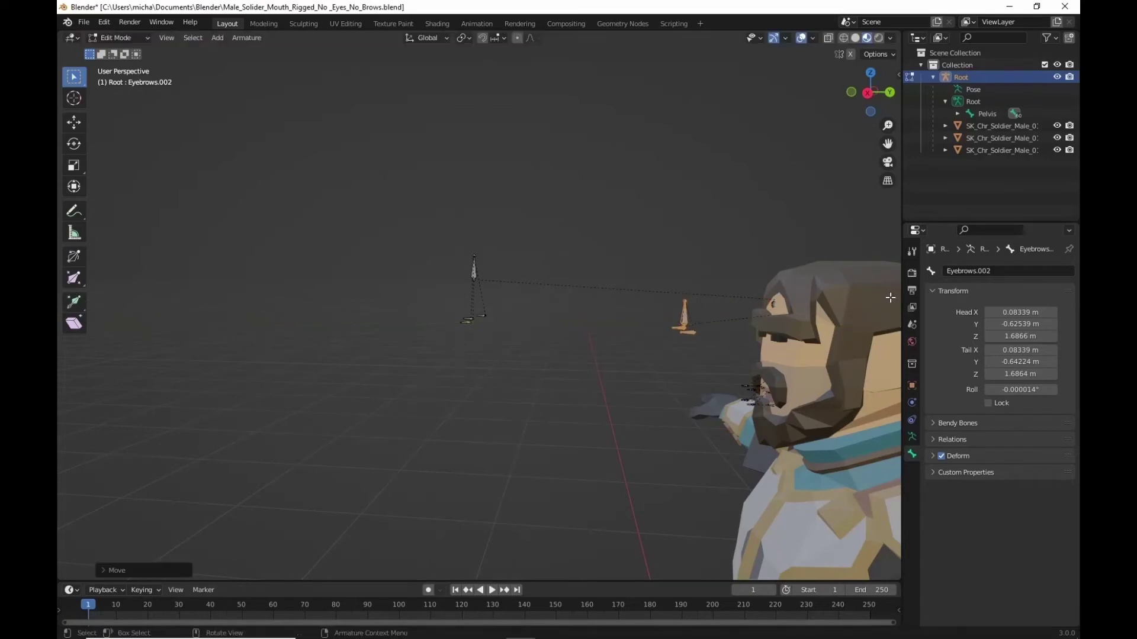
pyautogui.moveTo(787, 337); pyautogui.dragTo(659, 325, button='middle')
pyautogui.scroll(5, 474, 302)
pyautogui.scroll(-3, 483, 294)
pyautogui.moveTo(483, 295); pyautogui.dragTo(484, 342, button='middle')
# Step: Turn on X-ray and move the Eye_Main bone along Y to mid-brow
pyautogui.click(844, 37)
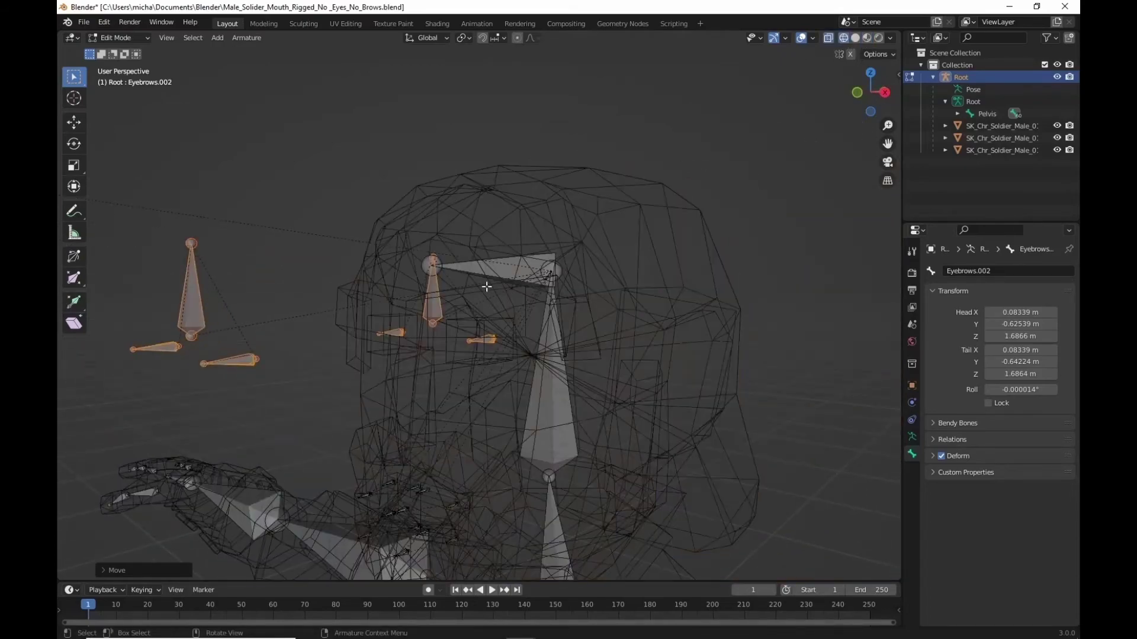
pyautogui.moveTo(490, 287)
pyautogui.mouseDown(button='middle')
pyautogui.moveTo(534, 291)
pyautogui.moveTo(485, 277)
pyautogui.moveTo(494, 318)
pyautogui.mouseUp(button='middle')
pyautogui.click(498, 305)
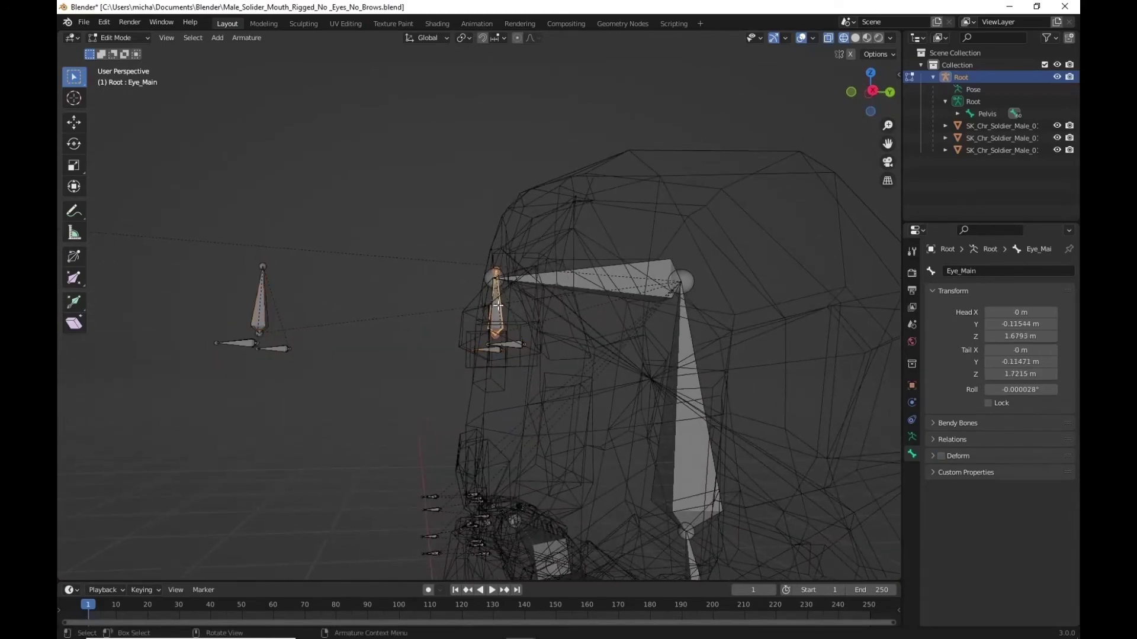
pyautogui.press('g')
pyautogui.press('y')
pyautogui.click(605, 302)
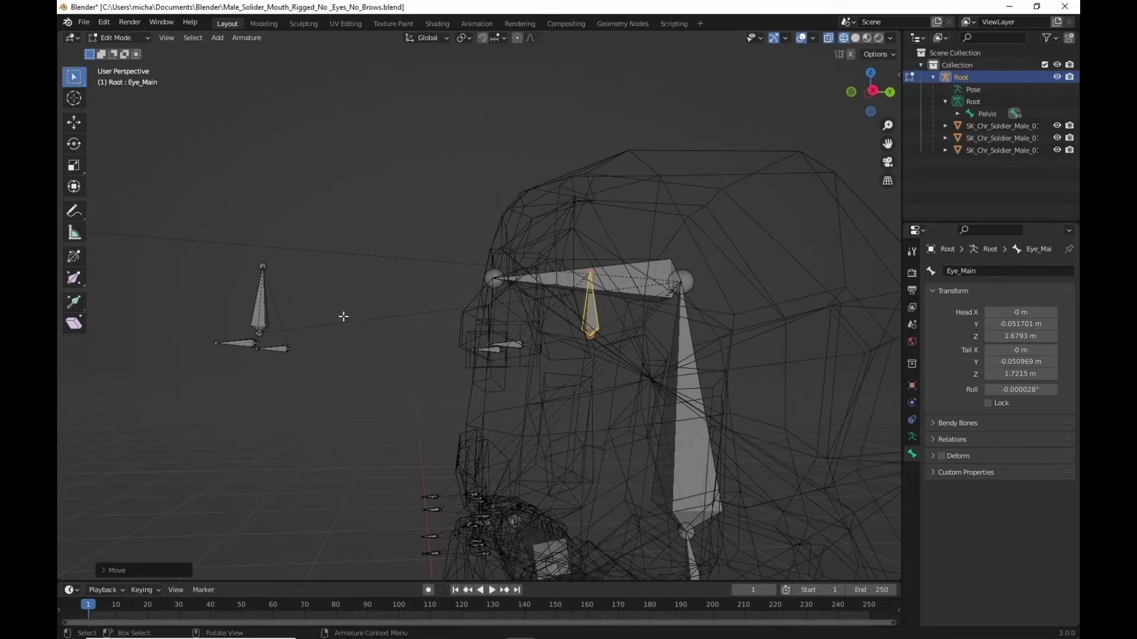
# Step: Select the left group of eye controller bones and move them along Y toward the face
pyautogui.scroll(-5, 346, 308)
pyautogui.moveTo(177, 239); pyautogui.dragTo(313, 385)
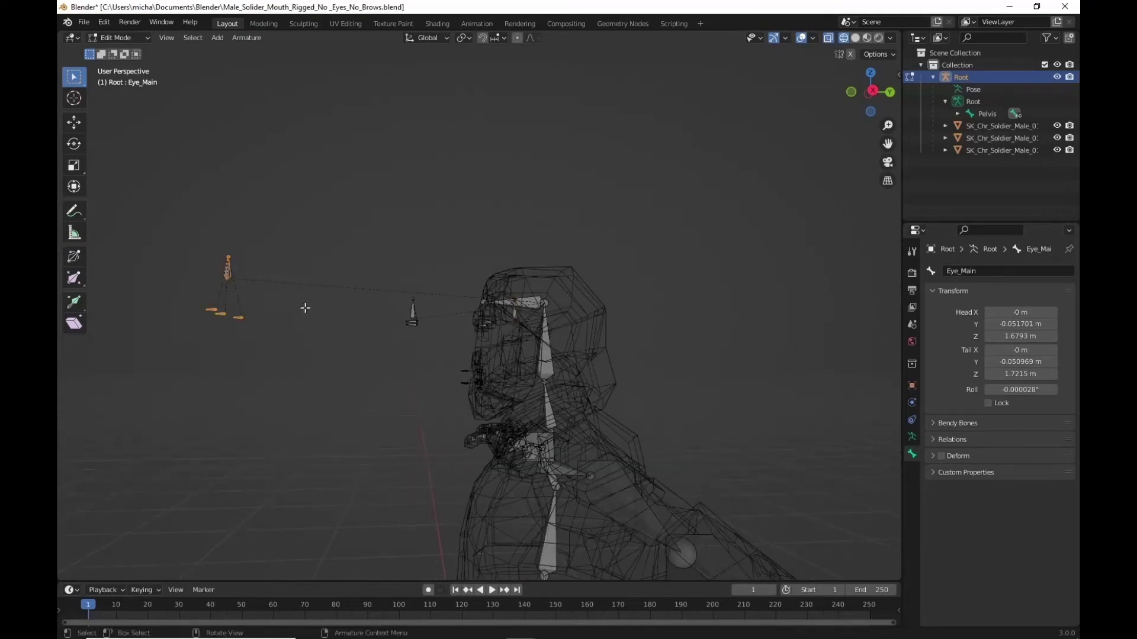
pyautogui.scroll(5, 385, 272)
pyautogui.scroll(-2, 408, 270)
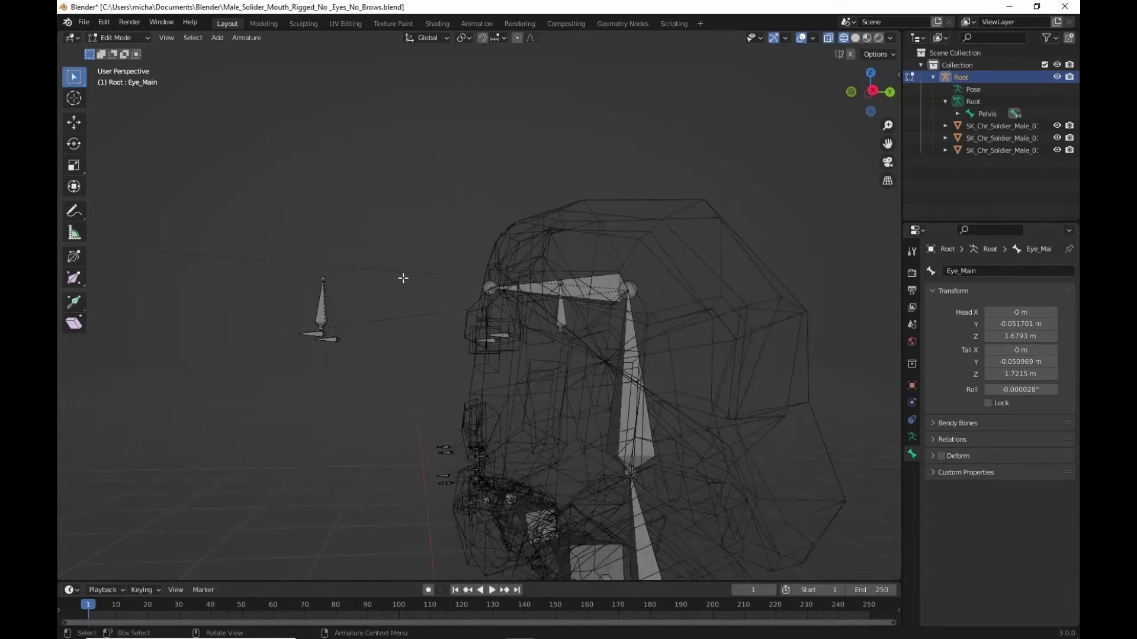
pyautogui.scroll(-2, 403, 284)
pyautogui.press('g')
pyautogui.press('y')
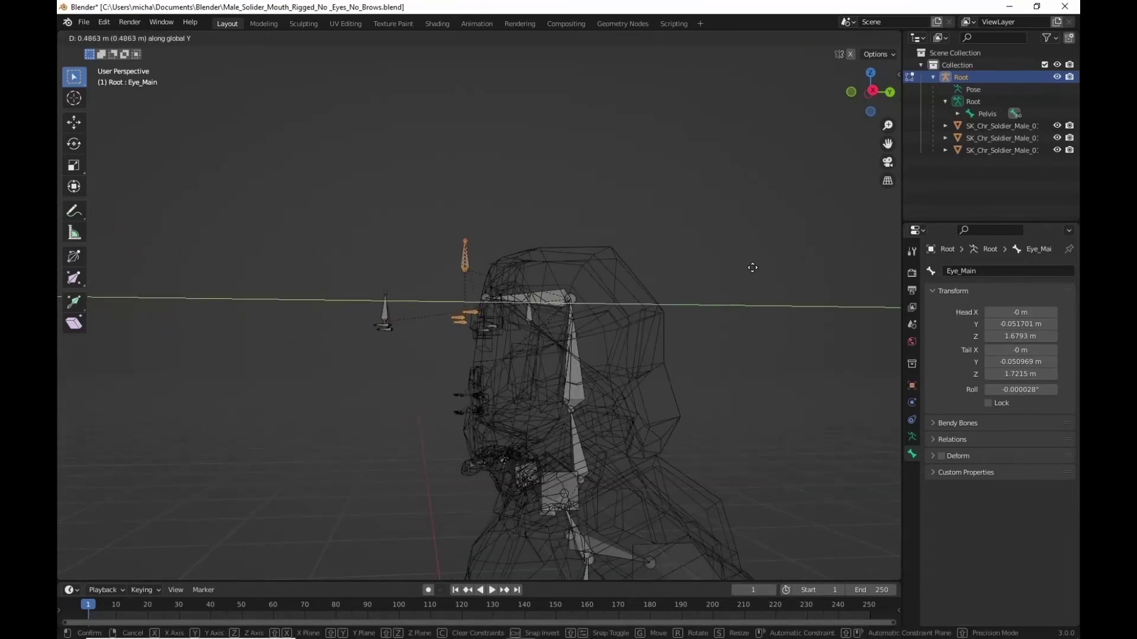
pyautogui.click(752, 267)
# Step: Check the eye bones from the top view and nudge them along Y
pyautogui.scroll(6, 466, 312)
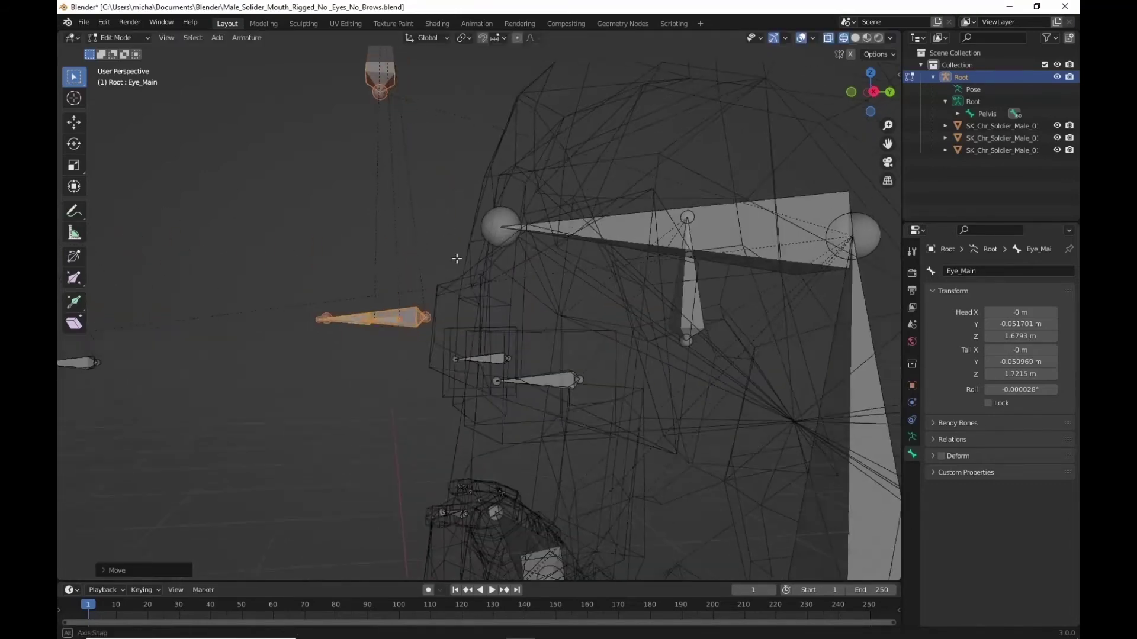
pyautogui.click(870, 73)
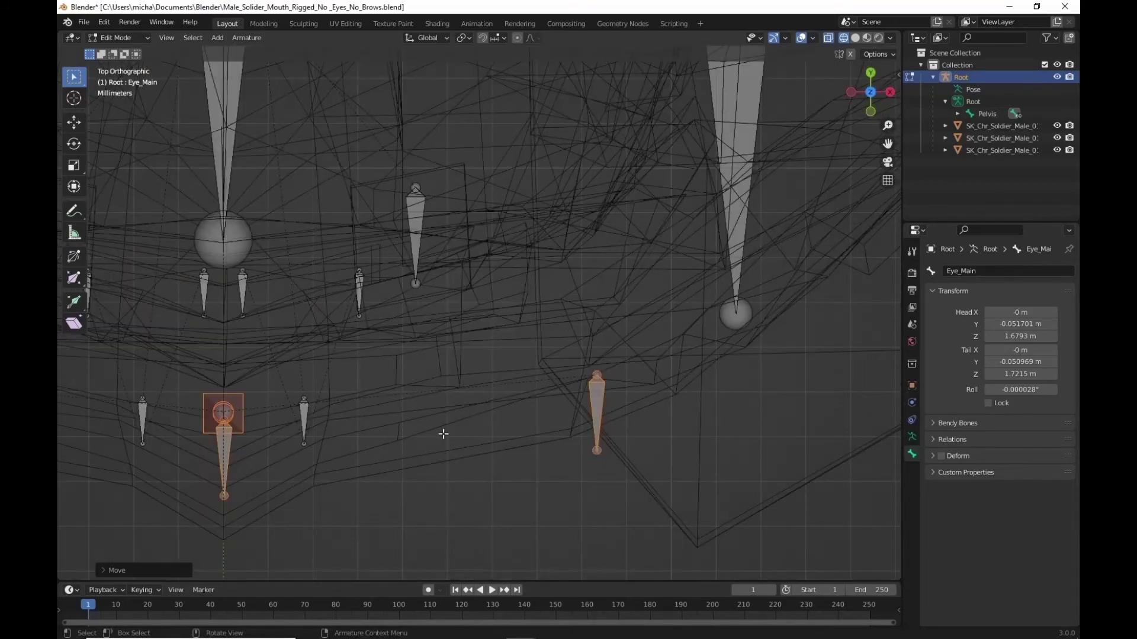
pyautogui.moveTo(678, 403); pyautogui.dragTo(607, 275, button='middle')
pyautogui.press('g')
pyautogui.press('y')
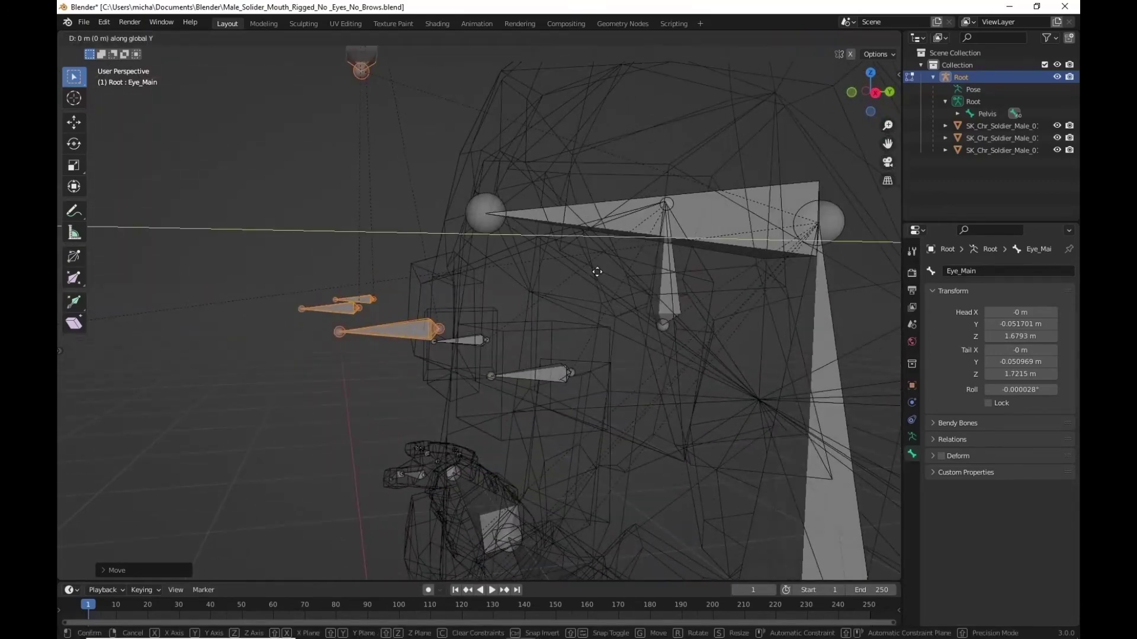
pyautogui.click(716, 263)
pyautogui.moveTo(599, 285)
pyautogui.mouseDown(button='middle')
pyautogui.moveTo(570, 338)
pyautogui.moveTo(593, 307)
pyautogui.moveTo(655, 274)
pyautogui.moveTo(772, 303)
pyautogui.moveTo(819, 350)
pyautogui.moveTo(604, 286)
pyautogui.mouseUp(button='middle')
# Step: Fine-tune the eye bones along Y in material preview until they sit at the eyes
pyautogui.press('g')
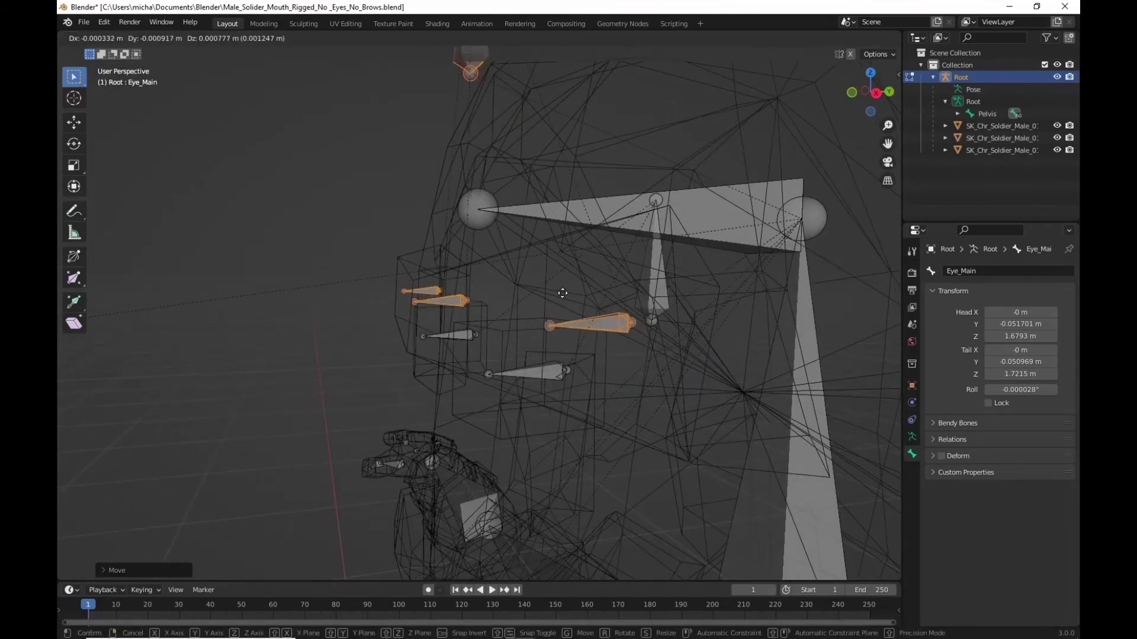
pyautogui.press('y')
pyautogui.click(558, 295)
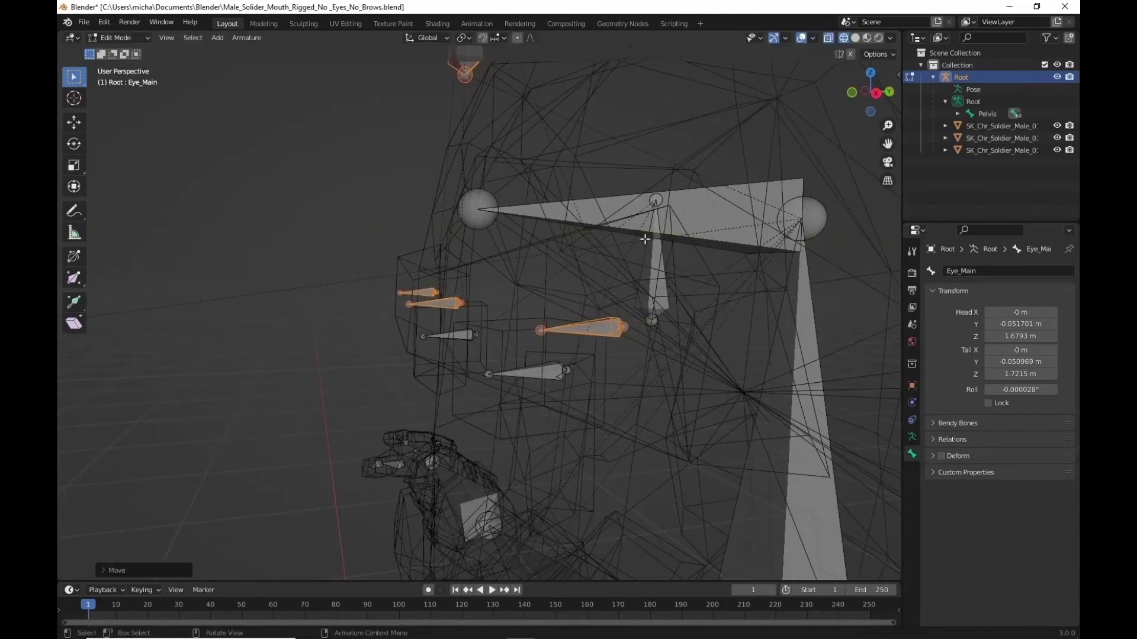
pyautogui.click(866, 38)
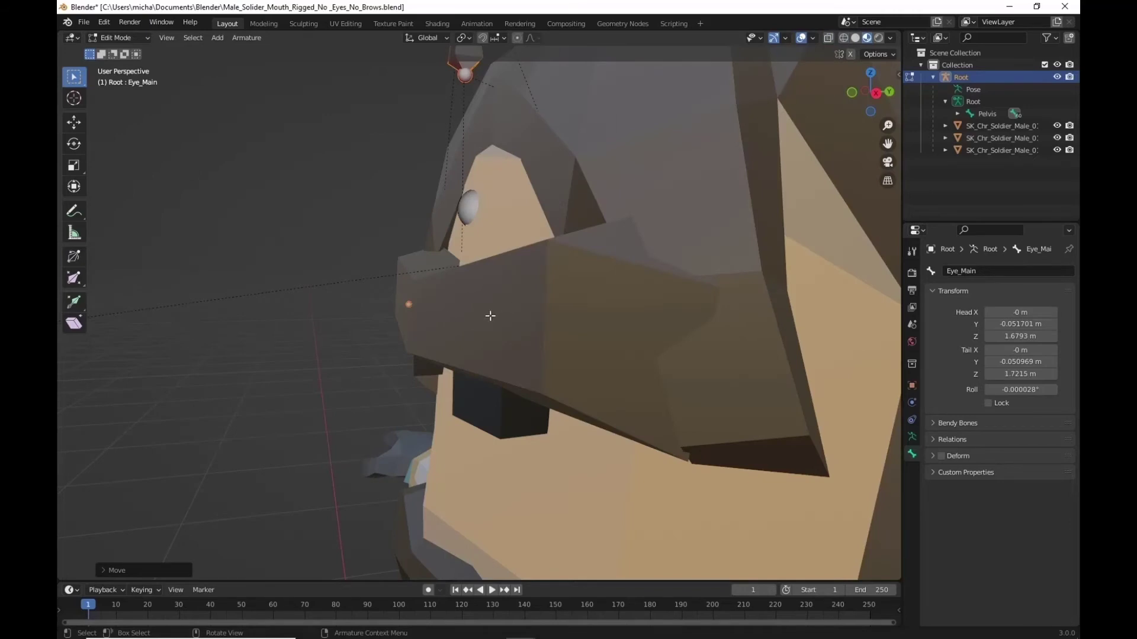
pyautogui.press('g')
pyautogui.press('y')
pyautogui.click(497, 317)
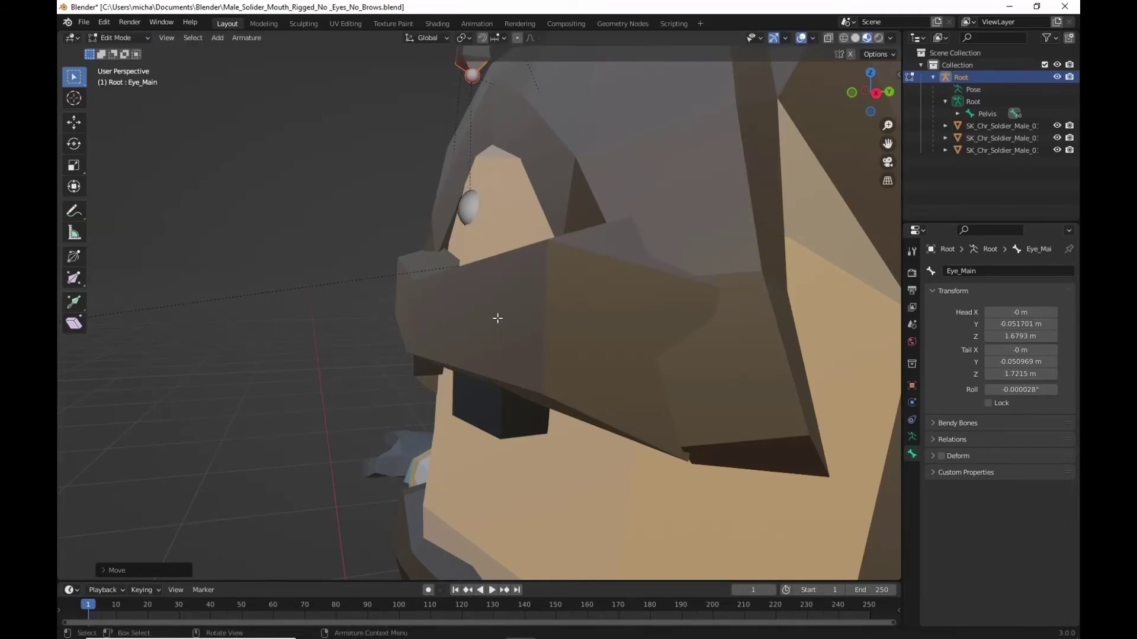
pyautogui.scroll(-3, 390, 267)
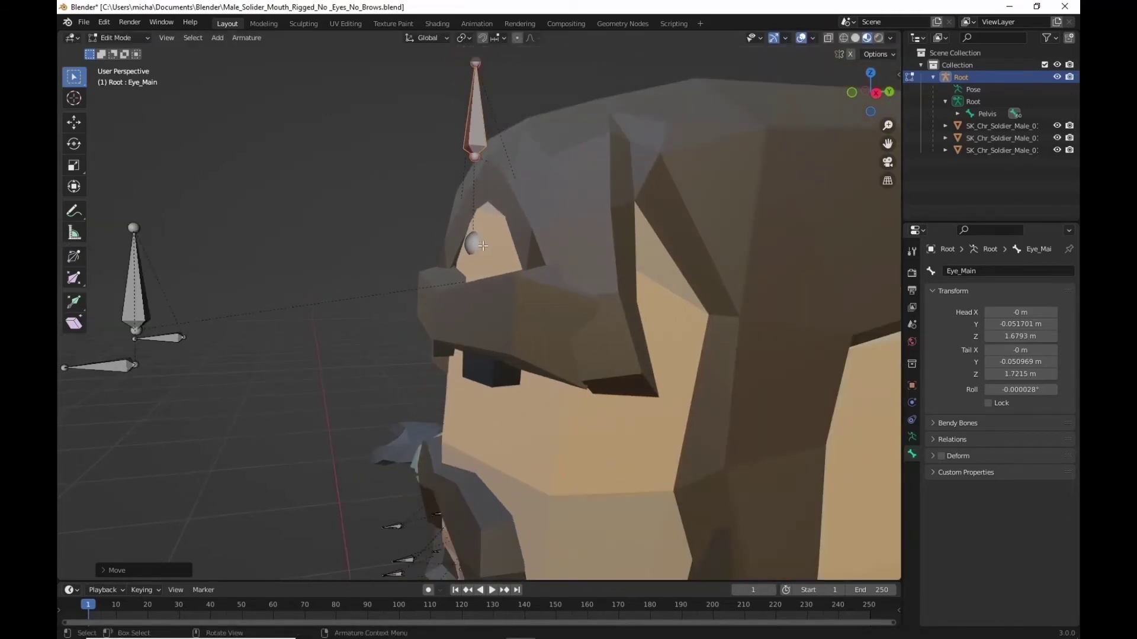
pyautogui.moveTo(419, 254); pyautogui.dragTo(457, 255, button='middle')
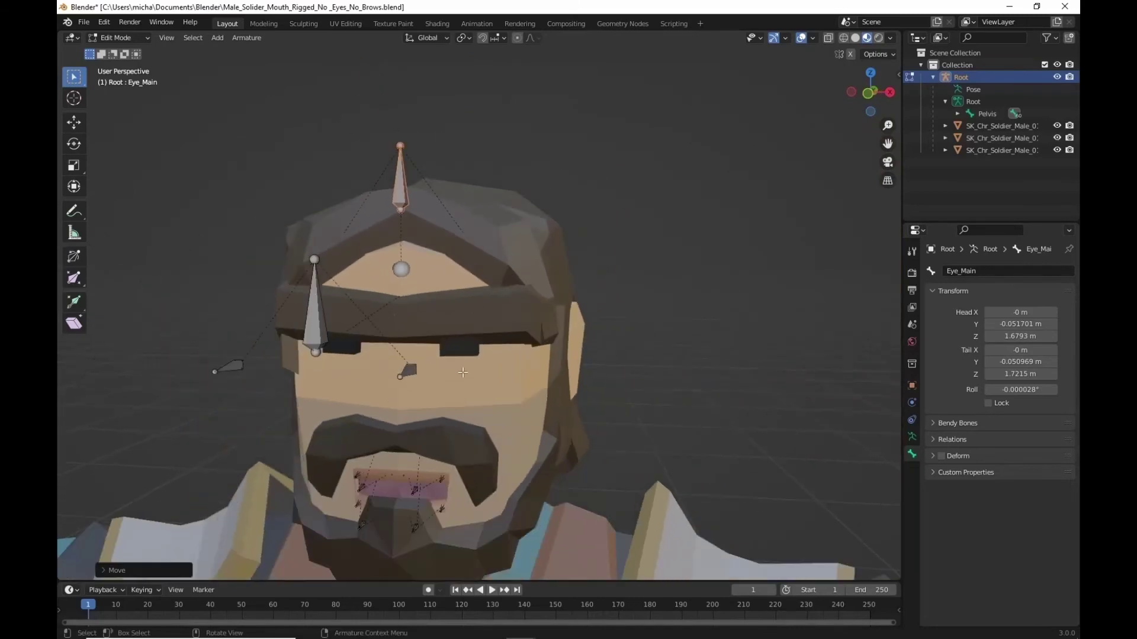
pyautogui.moveTo(465, 377); pyautogui.dragTo(541, 368, button='middle')
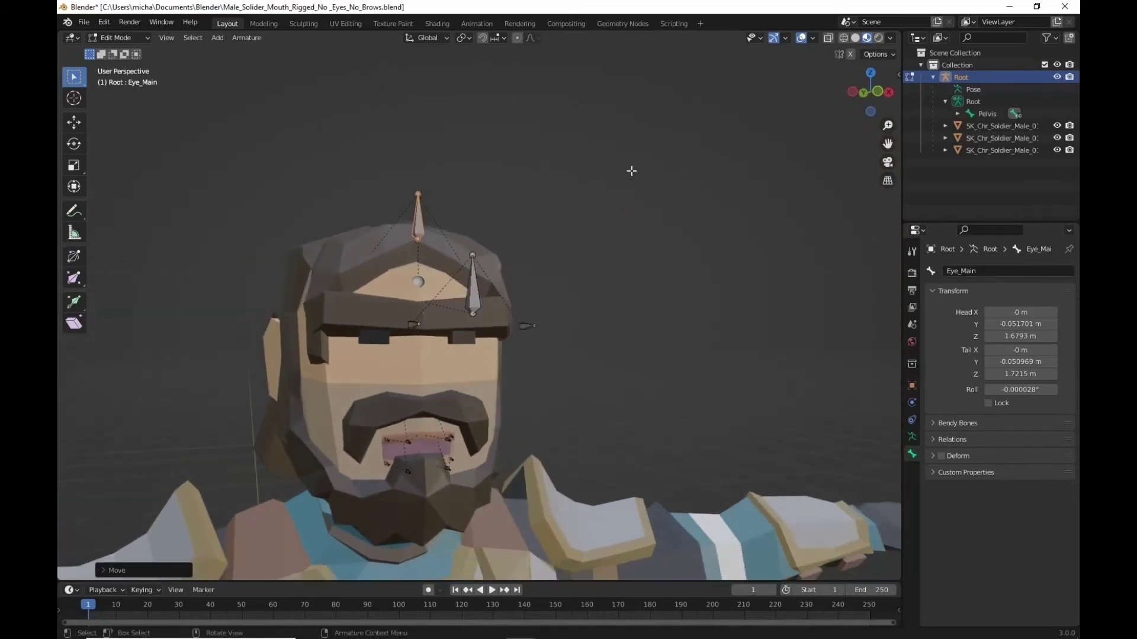
# Step: Switch the rig to Pose Mode and test-move Eye_Main_Cont, cancelling back to rest
pyautogui.click(135, 41)
pyautogui.click(132, 76)
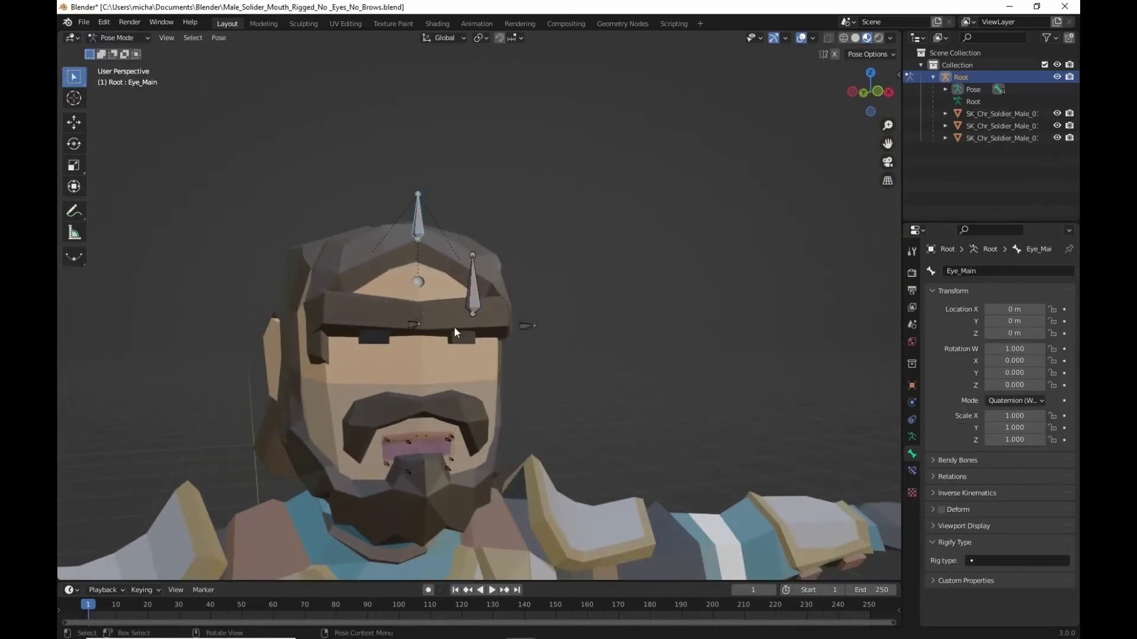
pyautogui.click(476, 292)
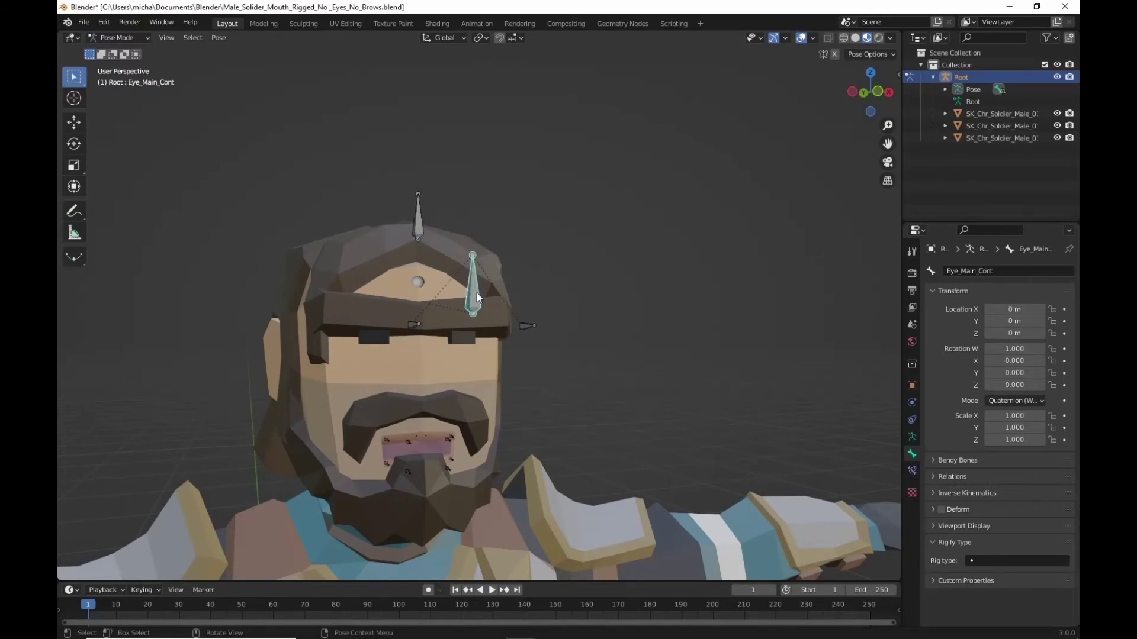
pyautogui.press('g')
pyautogui.press('Escape')
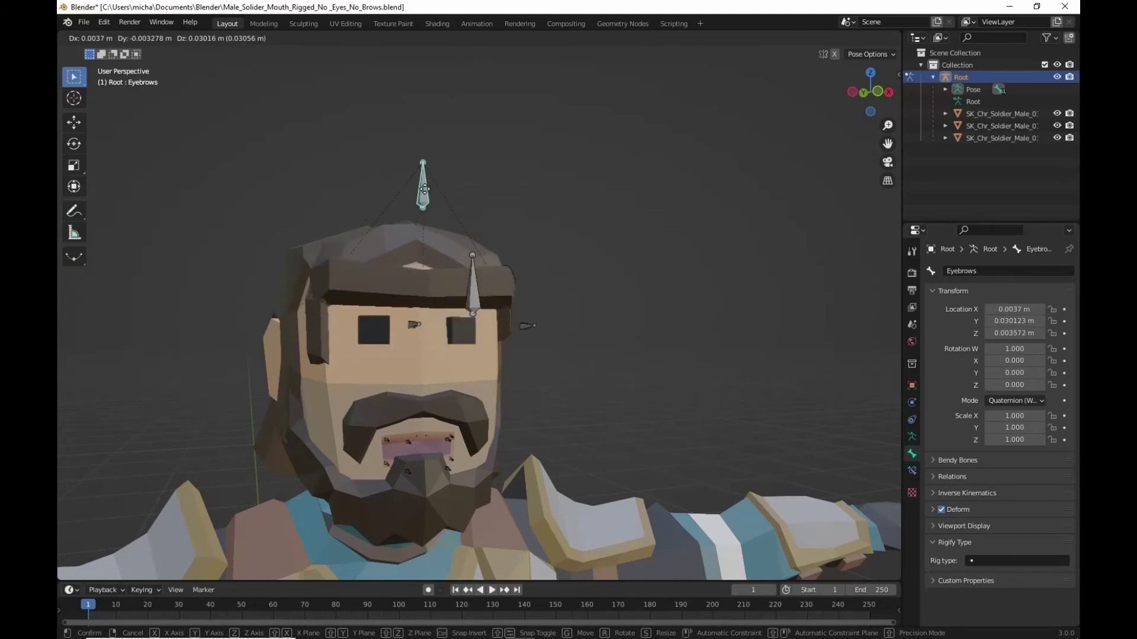
# Step: Raise the Eyebrows bone along Z, then undo the move
pyautogui.click(424, 195)
pyautogui.press('g')
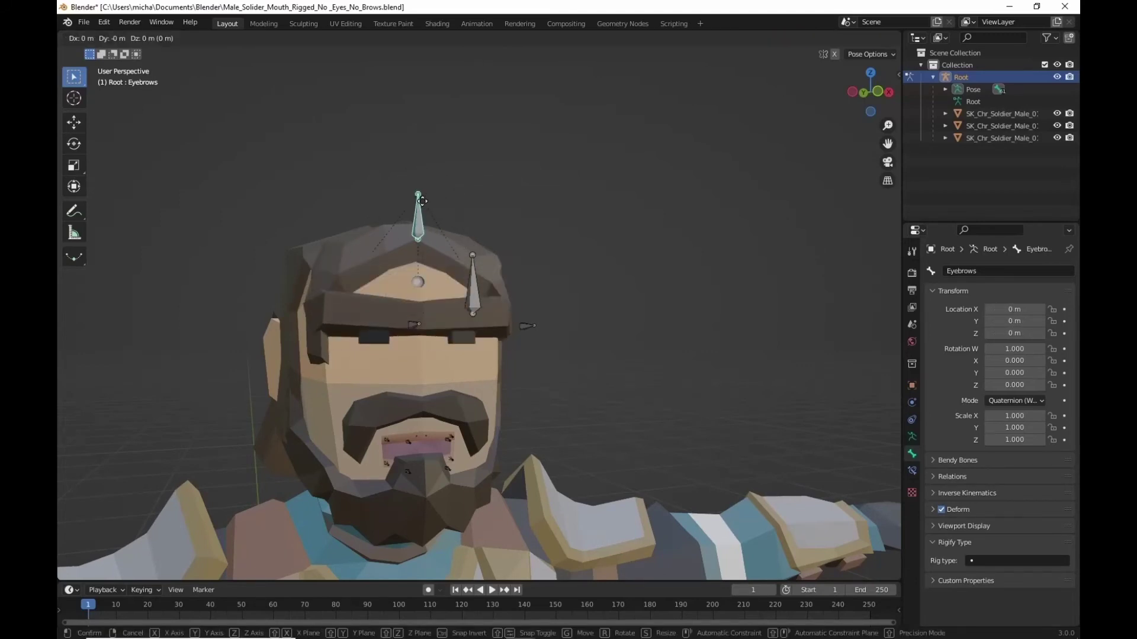
pyautogui.press('z')
pyautogui.click(421, 179)
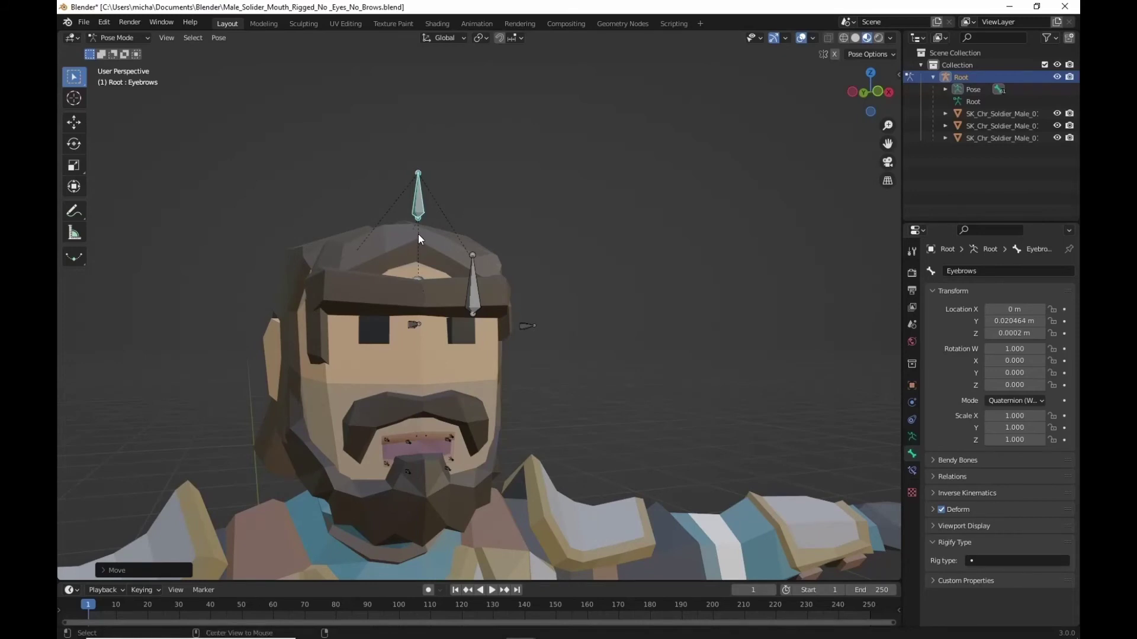
pyautogui.hotkey('ctrl', 'z')
pyautogui.hotkey('ctrl', 'z')
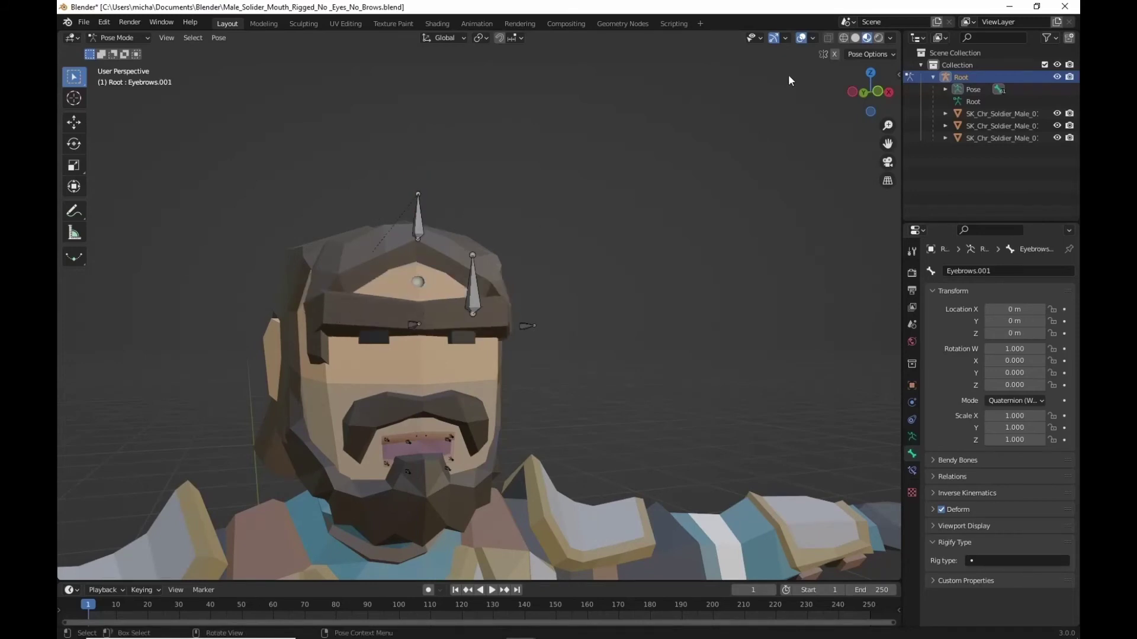
# Step: Inspect the head's bones in wireframe, then return to material preview facing front
pyautogui.click(843, 38)
pyautogui.moveTo(371, 267); pyautogui.dragTo(338, 204, button='middle')
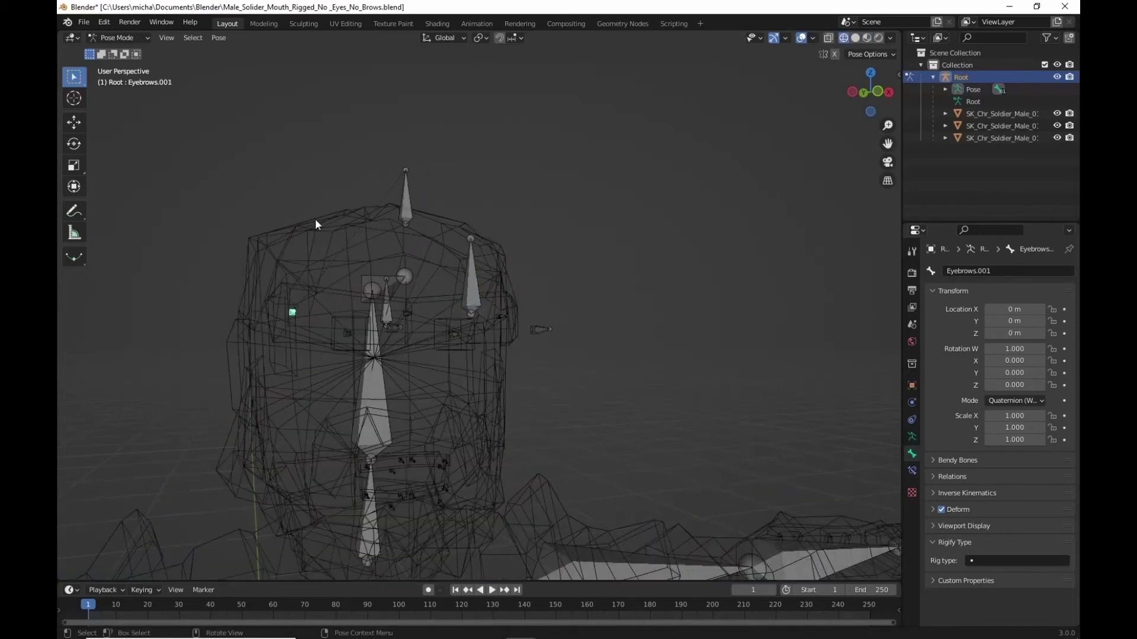
pyautogui.scroll(2, 316, 237)
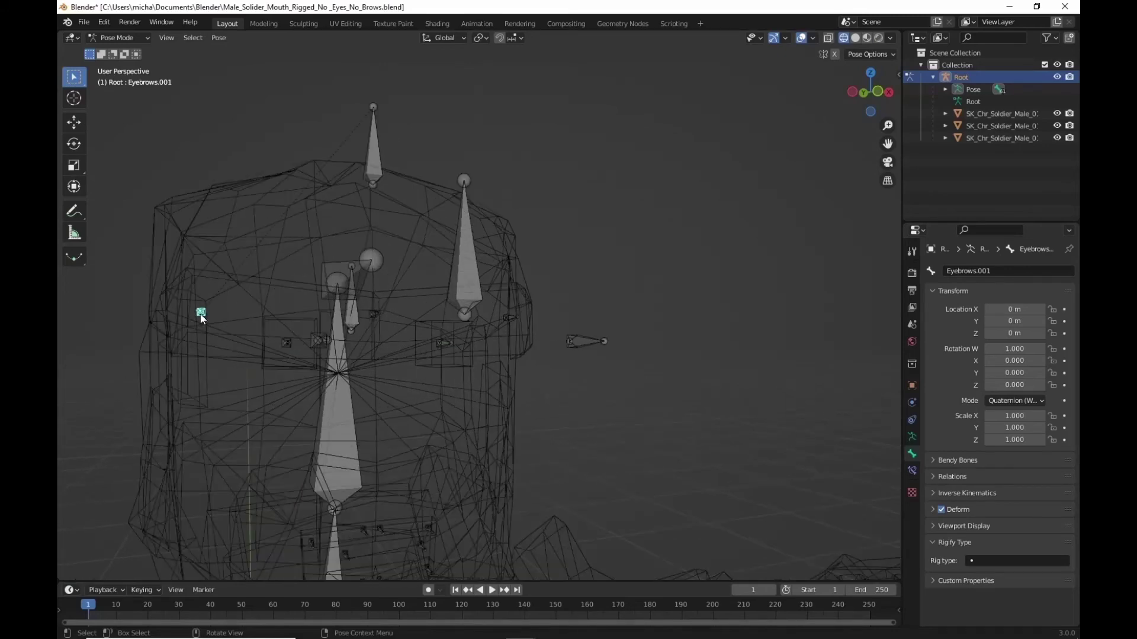
pyautogui.moveTo(384, 320); pyautogui.dragTo(311, 333, button='middle')
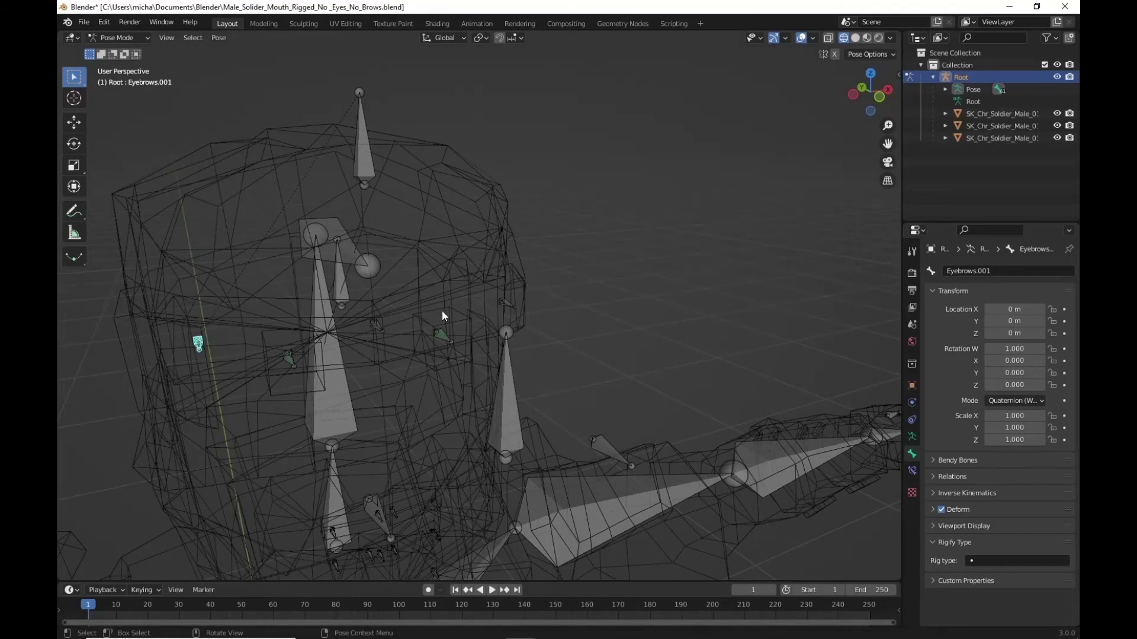
pyautogui.click(864, 38)
pyautogui.moveTo(505, 321); pyautogui.dragTo(456, 299, button='middle')
# Step: Open the recent Male_Solider_Mouth_Eyes_Brows_Rigged file without saving, in material preview
pyautogui.click(83, 25)
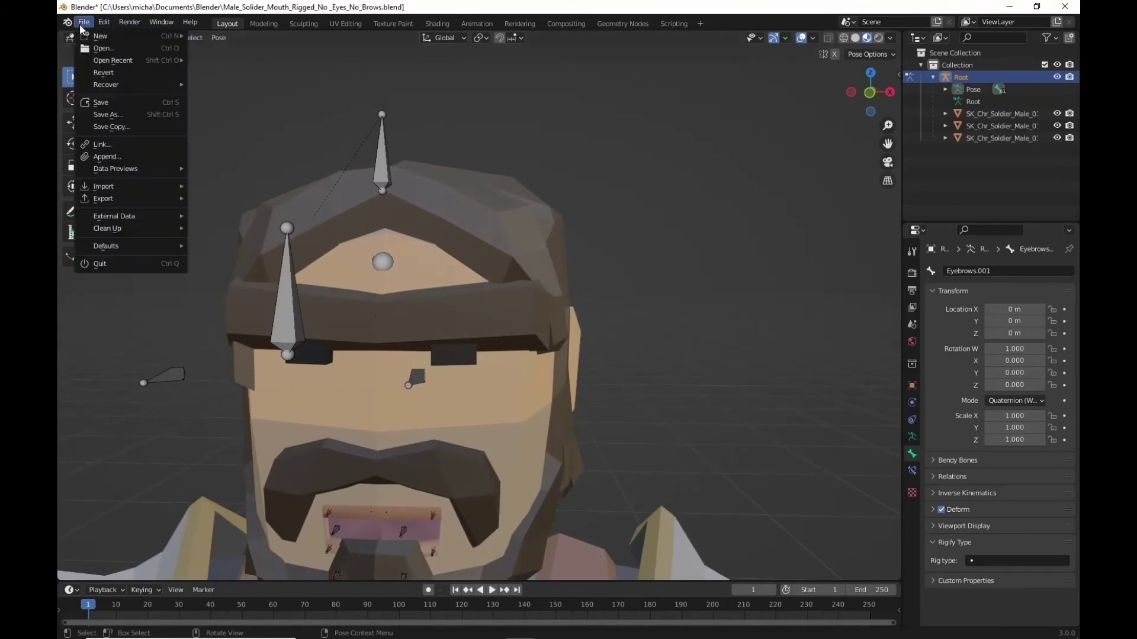
pyautogui.moveTo(122, 61)
pyautogui.click(338, 72)
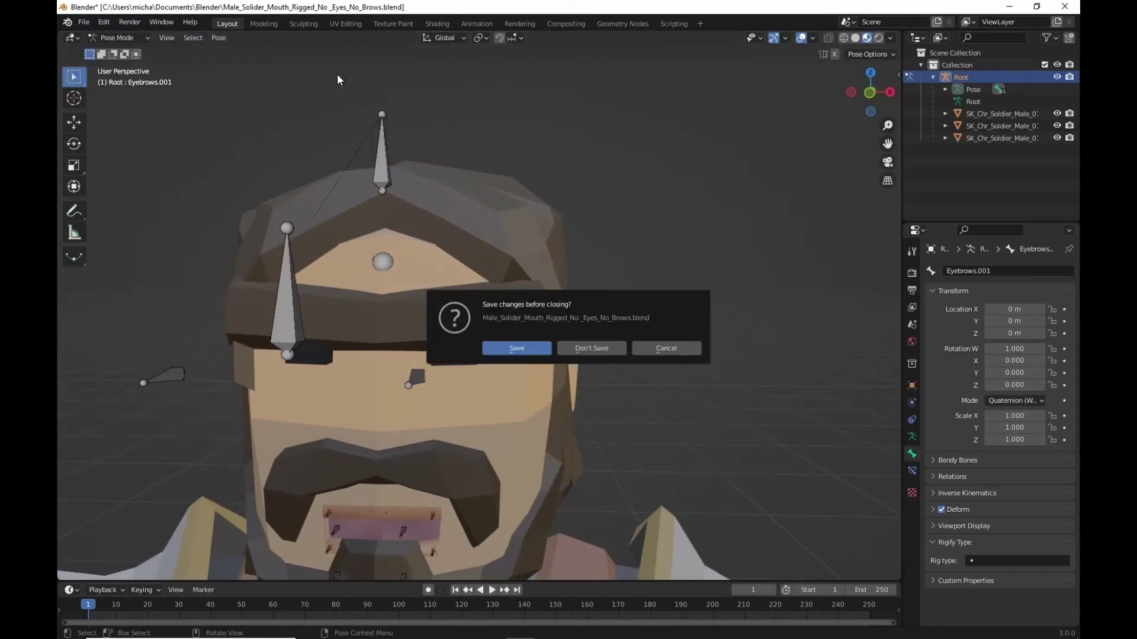
pyautogui.click(589, 349)
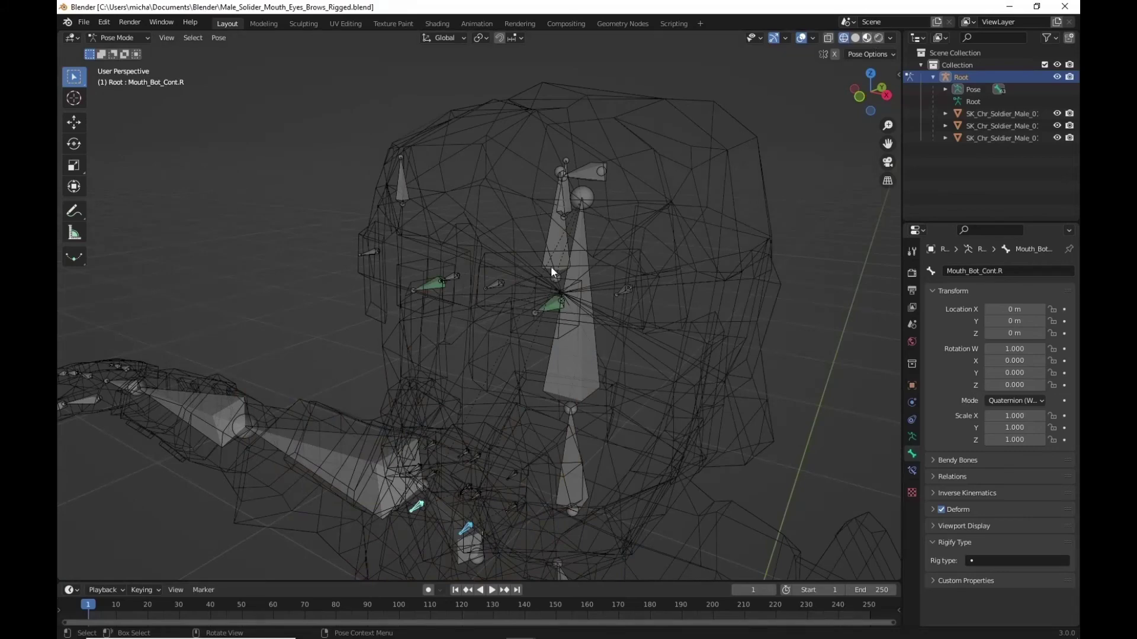
pyautogui.hotkey('shift', 'z')
pyautogui.moveTo(525, 282)
pyautogui.mouseDown(button='middle')
pyautogui.moveTo(464, 279)
pyautogui.moveTo(510, 271)
pyautogui.moveTo(527, 281)
pyautogui.mouseUp(button='middle')
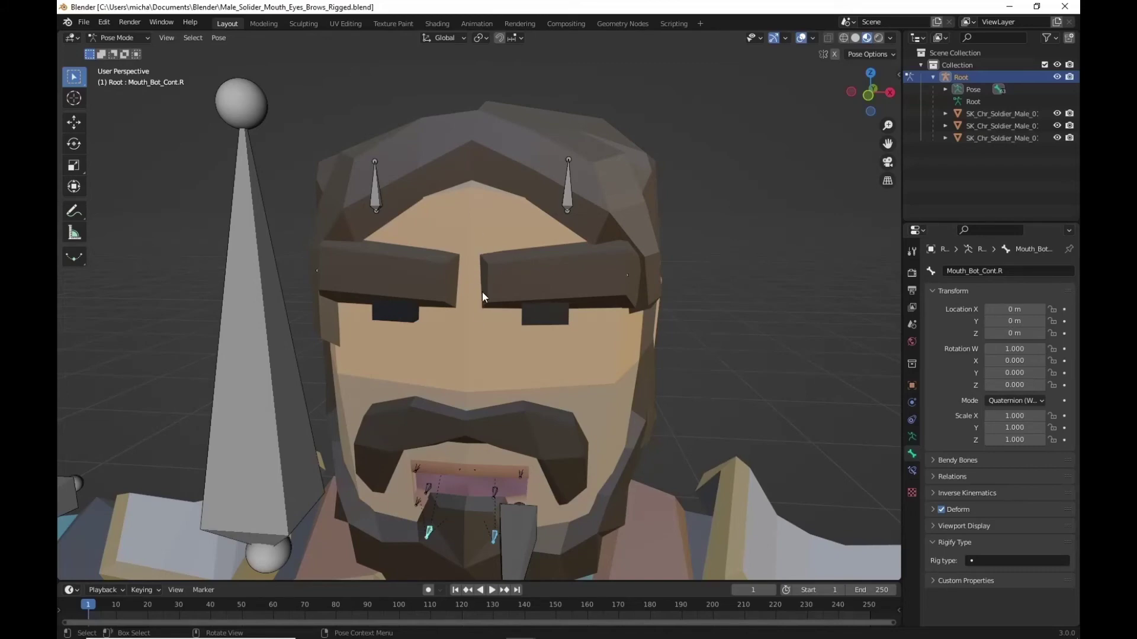
# Step: In wireframe, select the right eyebrow control and inspect Eyebrow_Cont.R in Edit Mode
pyautogui.click(845, 37)
pyautogui.click(566, 200)
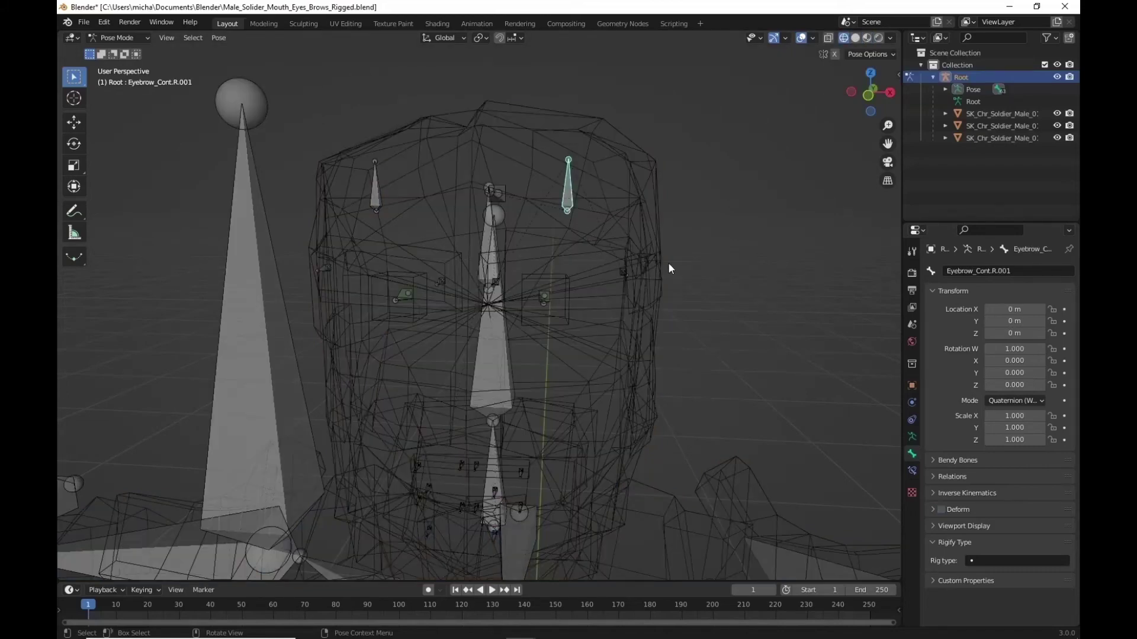
pyautogui.moveTo(670, 263); pyautogui.dragTo(613, 258, button='middle')
pyautogui.click(140, 40)
pyautogui.click(127, 63)
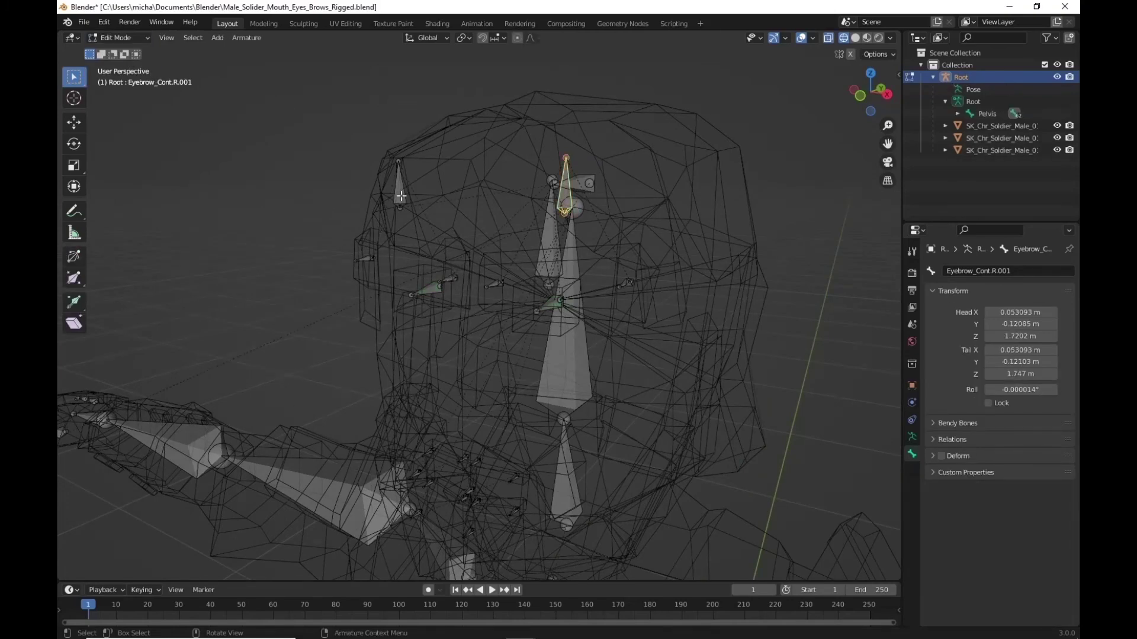
pyautogui.click(401, 196)
# Step: Return to Object Mode, orbit around the head, then put the rig in Pose Mode
pyautogui.click(126, 39)
pyautogui.click(122, 52)
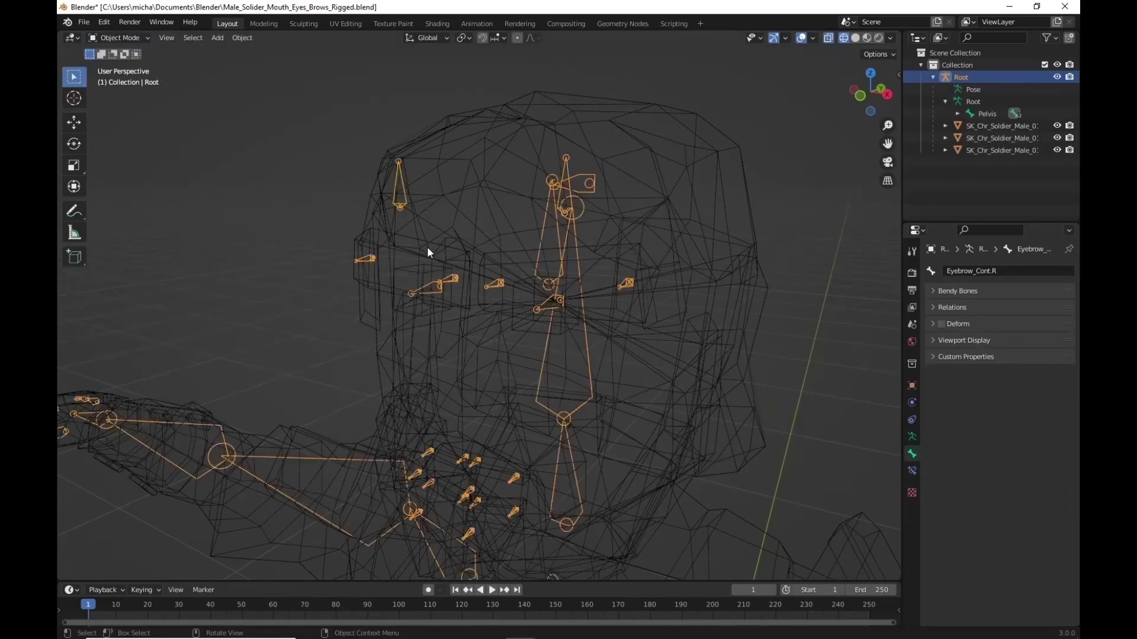
pyautogui.moveTo(467, 273); pyautogui.dragTo(425, 259, button='middle')
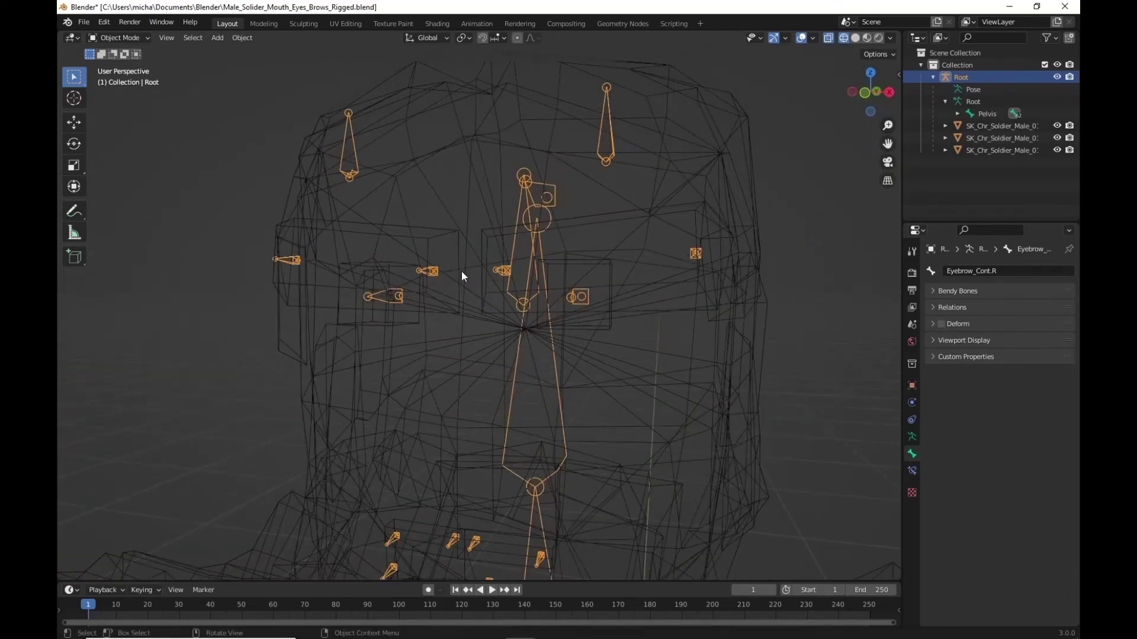
pyautogui.moveTo(596, 239)
pyautogui.mouseDown(button='middle')
pyautogui.moveTo(641, 282)
pyautogui.moveTo(667, 236)
pyautogui.moveTo(601, 255)
pyautogui.mouseUp(button='middle')
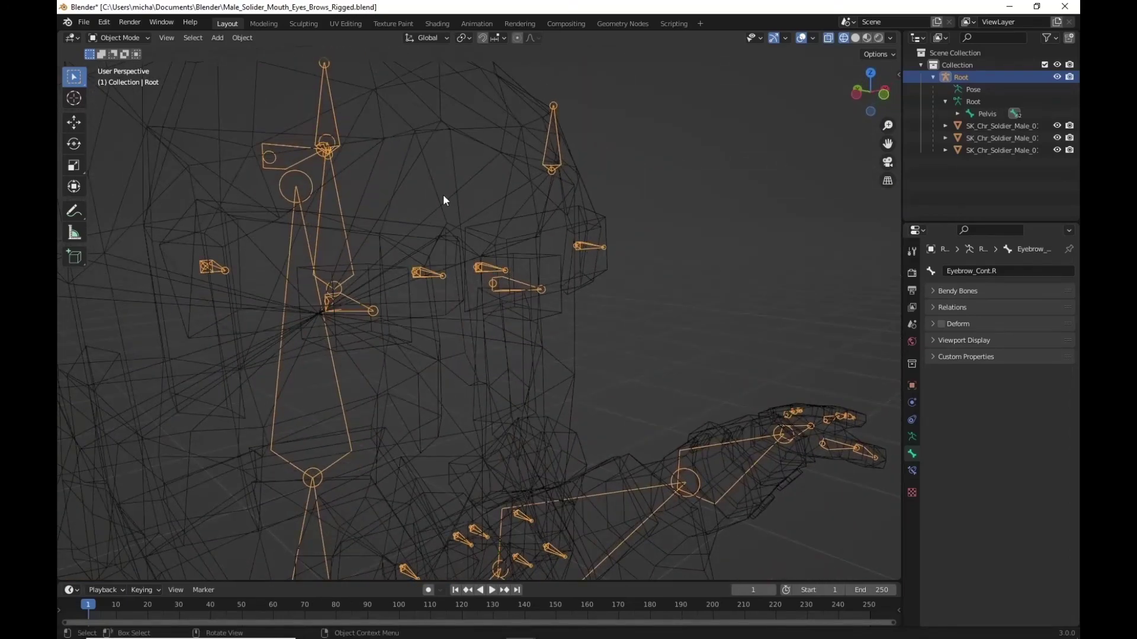
pyautogui.click(119, 38)
pyautogui.click(121, 79)
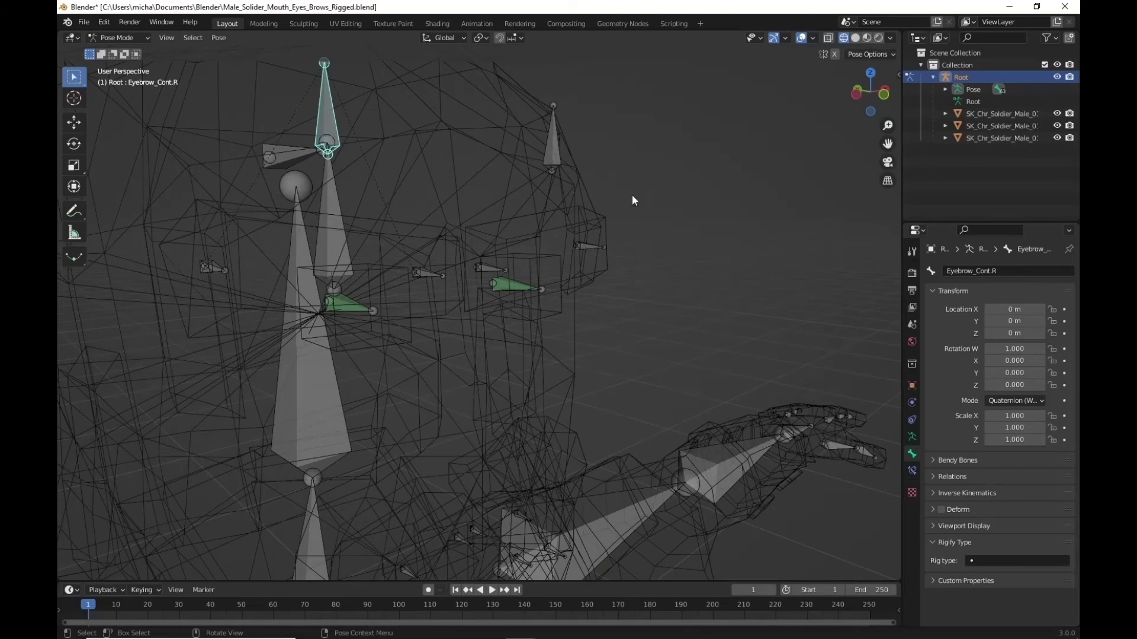
# Step: Raise Eyebrow_Mid.L along Z and try moving Eyebrow_Out.L, cancelling it
pyautogui.click(489, 270)
pyautogui.moveTo(505, 264); pyautogui.dragTo(585, 226, button='middle')
pyautogui.press('g')
pyautogui.press('z')
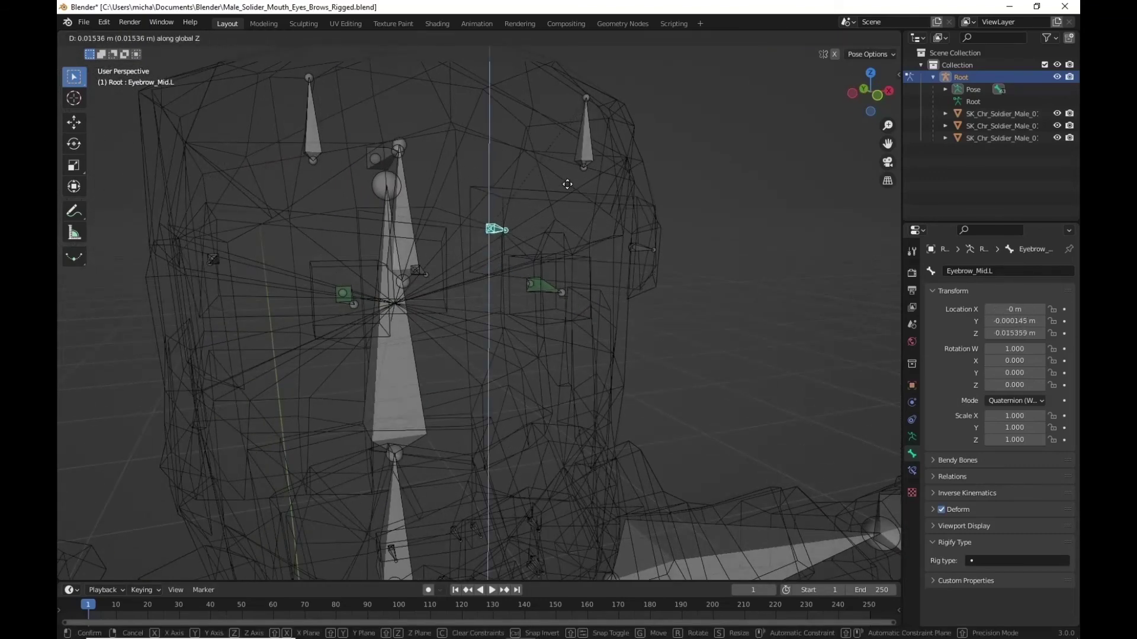
pyautogui.click(568, 170)
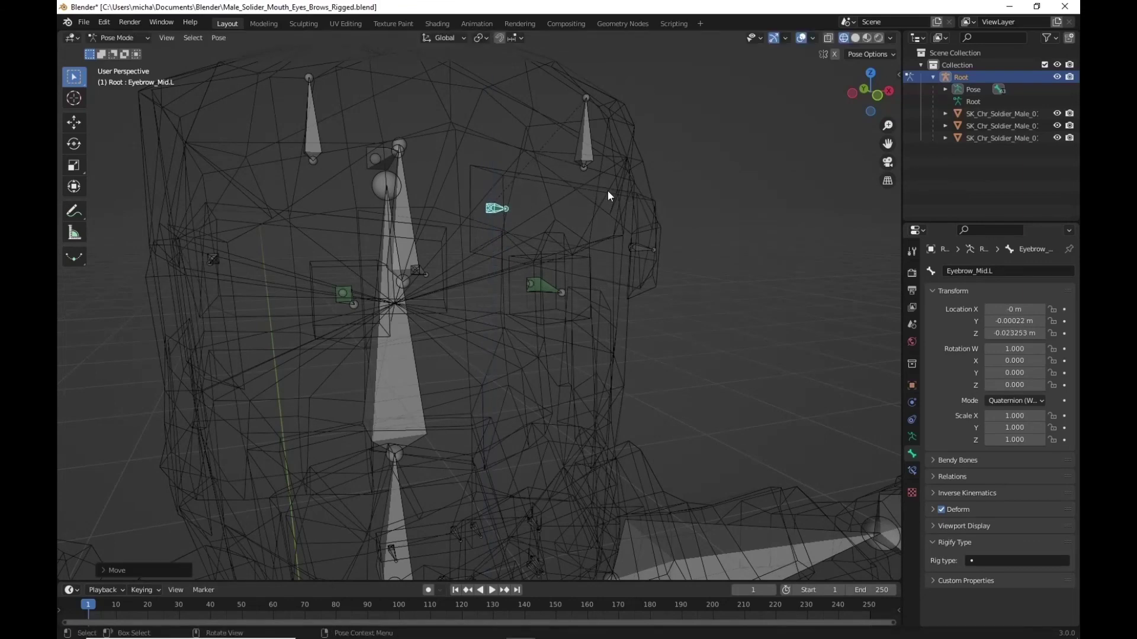
pyautogui.click(647, 247)
pyautogui.press('g')
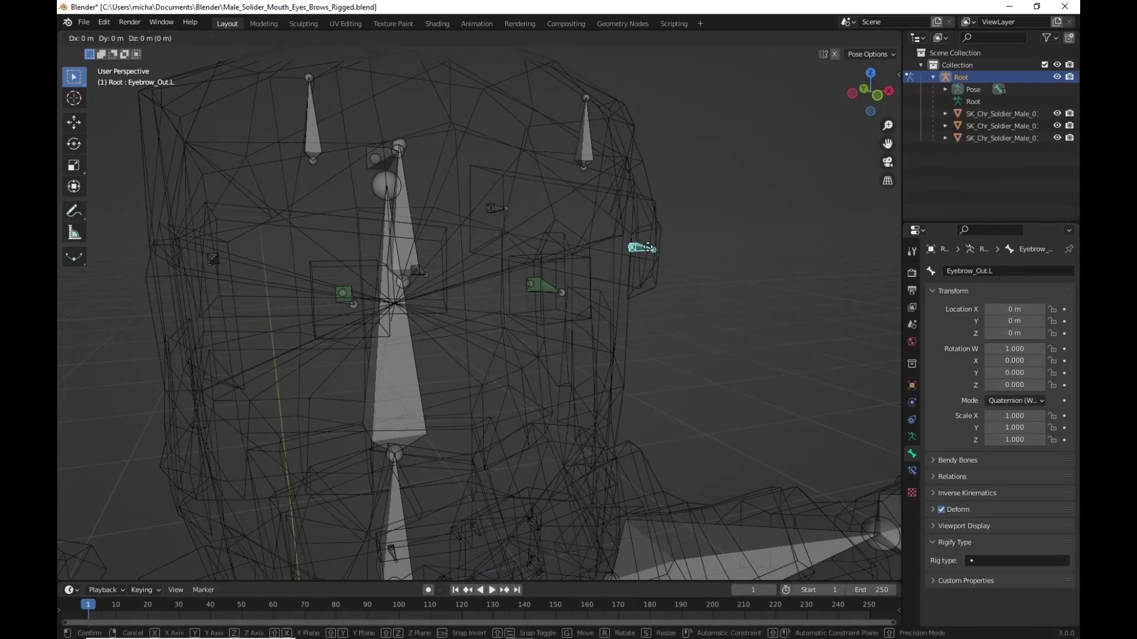
pyautogui.press('z')
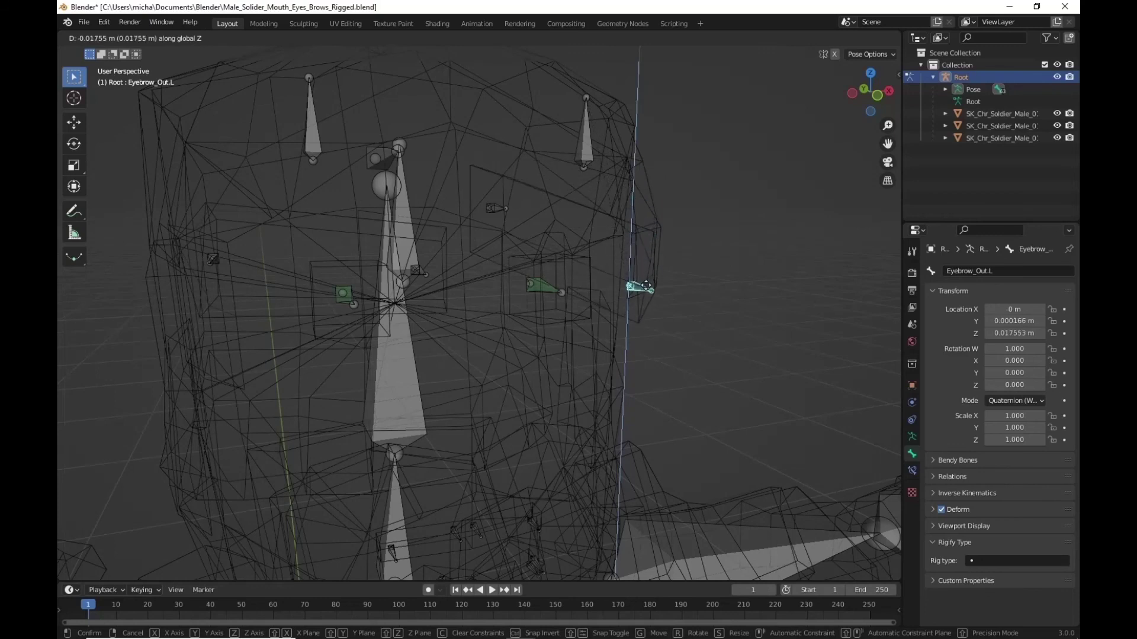
pyautogui.press('Escape')
# Step: Lower Eyebrow_Mid.L and raise Eyebrow_Out.L along Z to bend the left brow
pyautogui.click(495, 211)
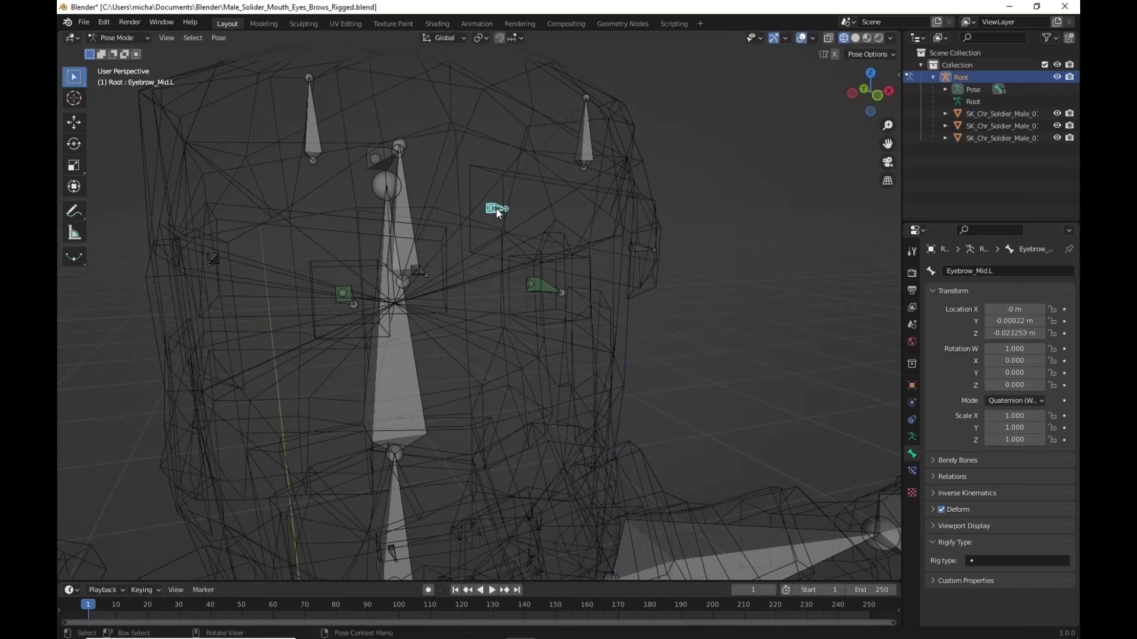
pyautogui.press('g')
pyautogui.press('z')
pyautogui.click(499, 299)
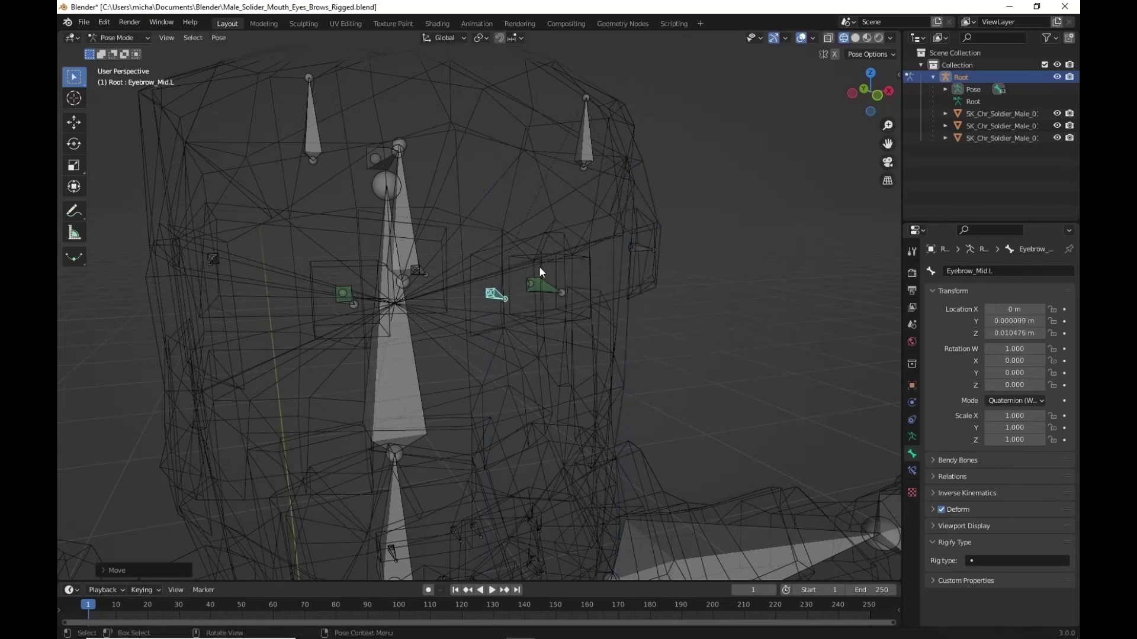
pyautogui.click(649, 247)
pyautogui.press('g')
pyautogui.press('z')
pyautogui.click(642, 194)
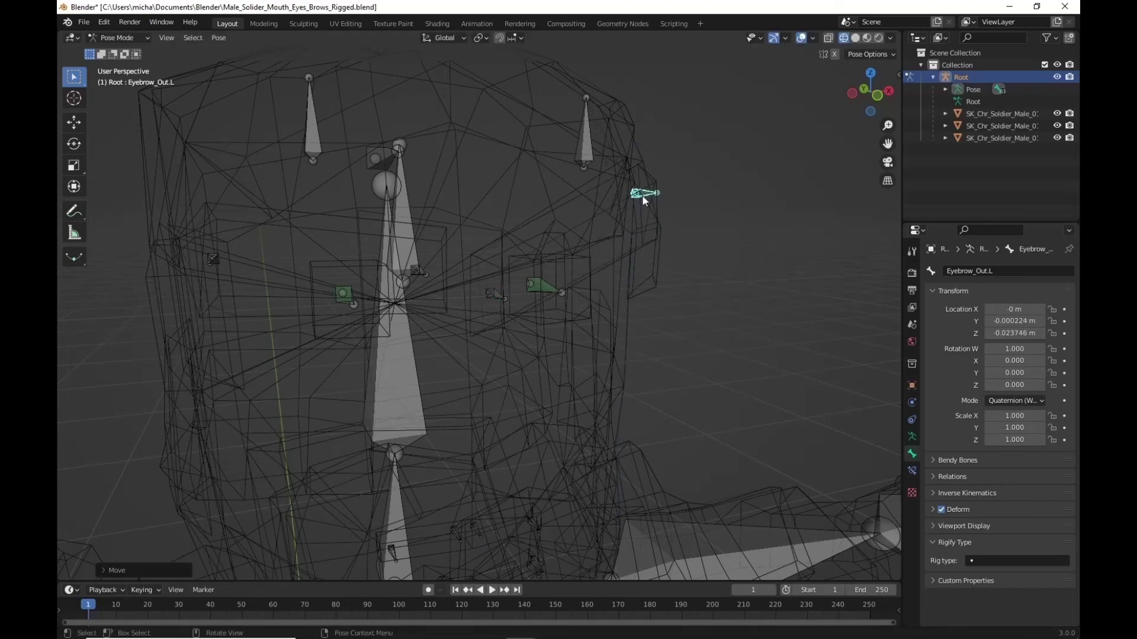
# Step: Lift Eyebrow_Cont.R.001 and view the bent eyebrow in Solid shading
pyautogui.click(591, 148)
pyautogui.press('g')
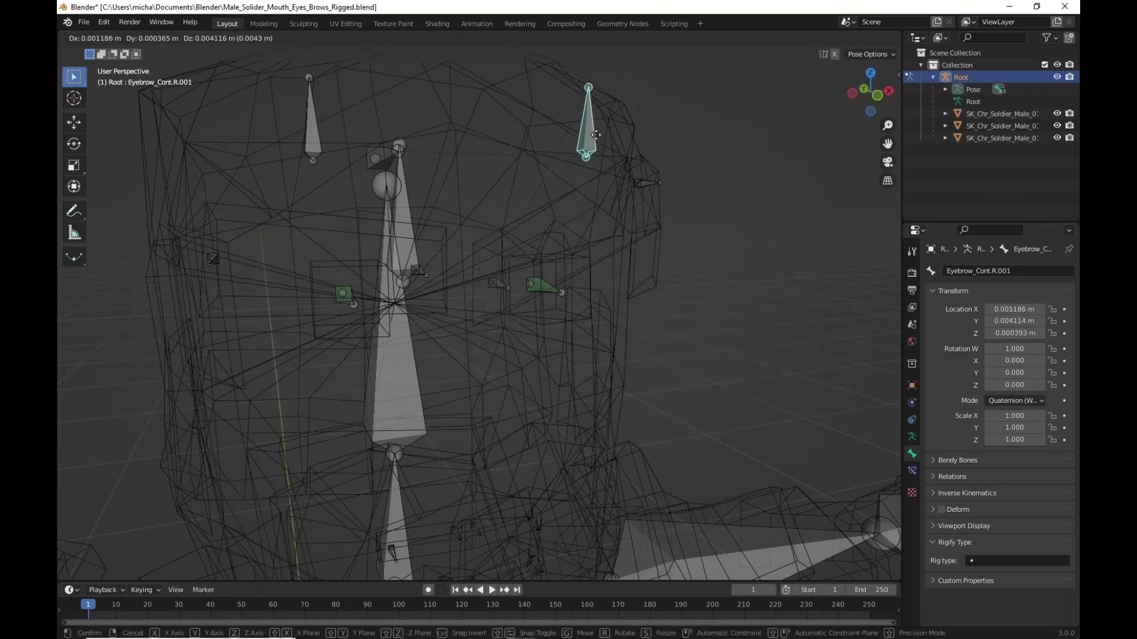
pyautogui.click(592, 77)
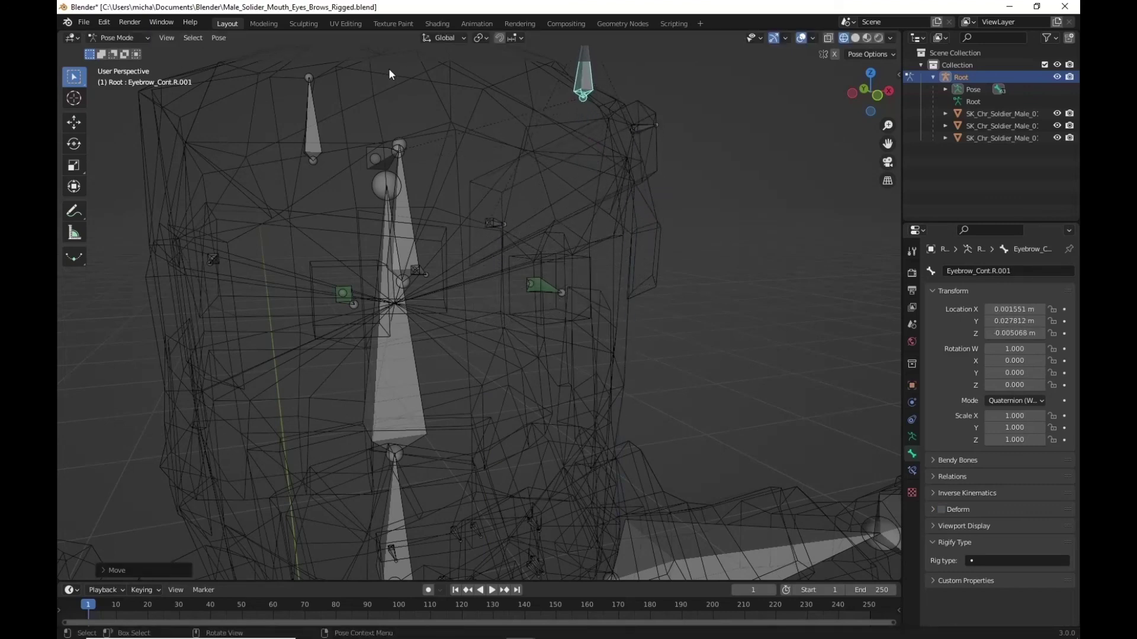
pyautogui.click(855, 39)
pyautogui.moveTo(708, 205); pyautogui.dragTo(663, 212, button='middle')
pyautogui.scroll(-5, 723, 301)
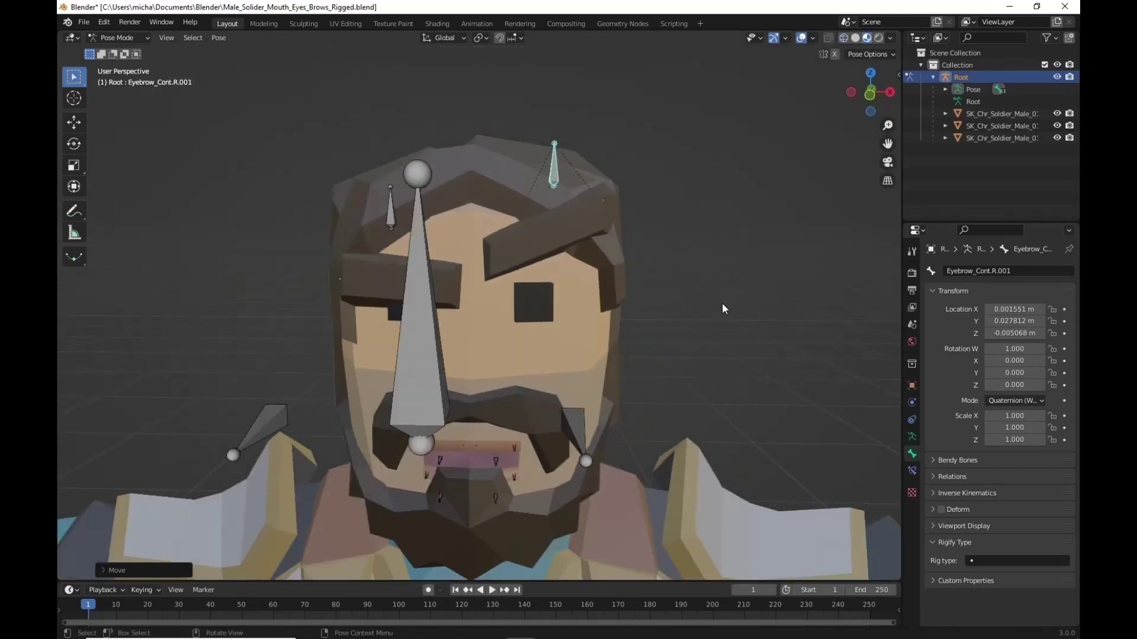